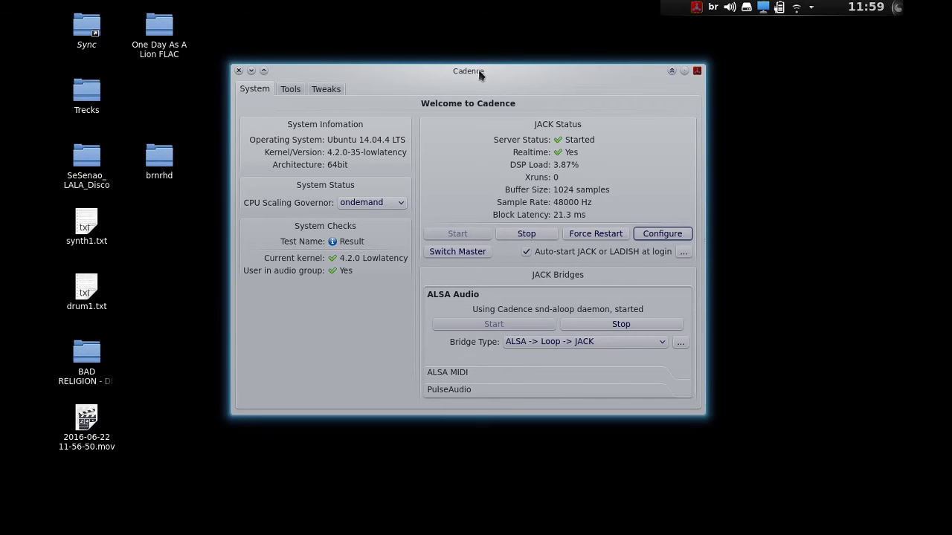
left_click_drag(481, 71, 485, 79)
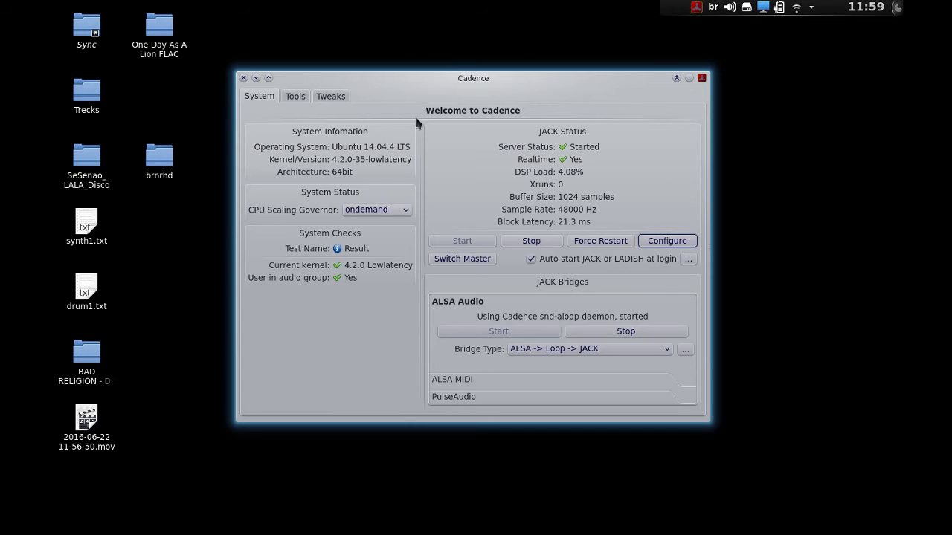
mouse_move(483, 85)
left_mouse_down()
mouse_move(500, 92)
mouse_move(477, 84)
left_mouse_up()
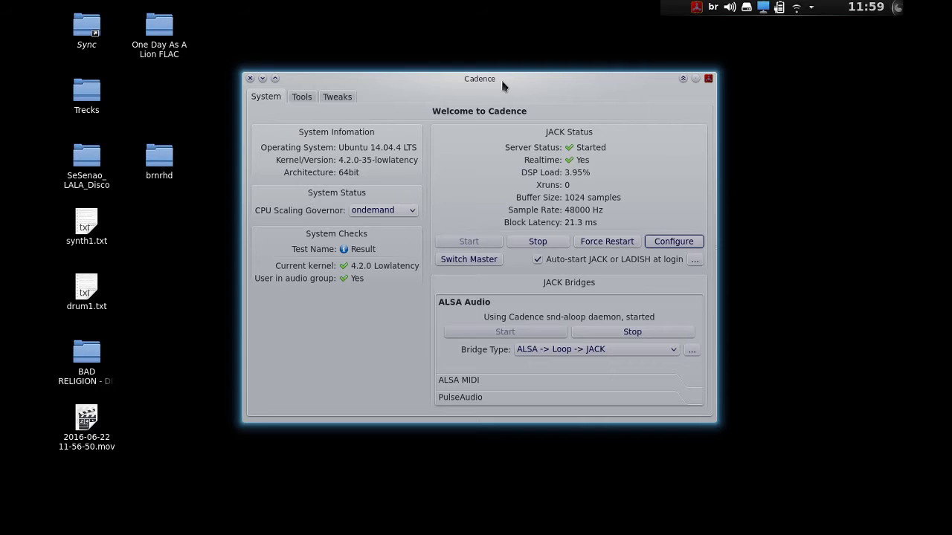
left_click_drag(502, 85, 496, 98)
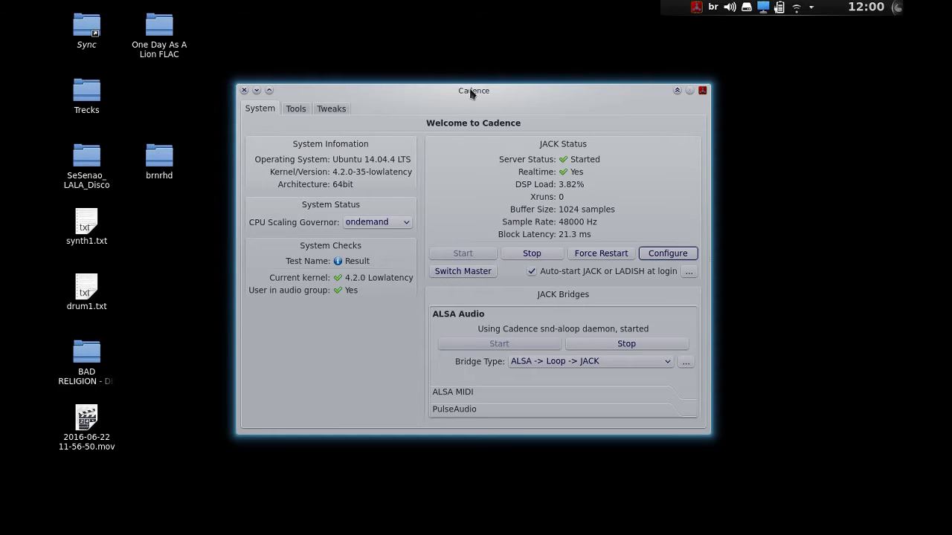
left_click_drag(470, 93, 496, 81)
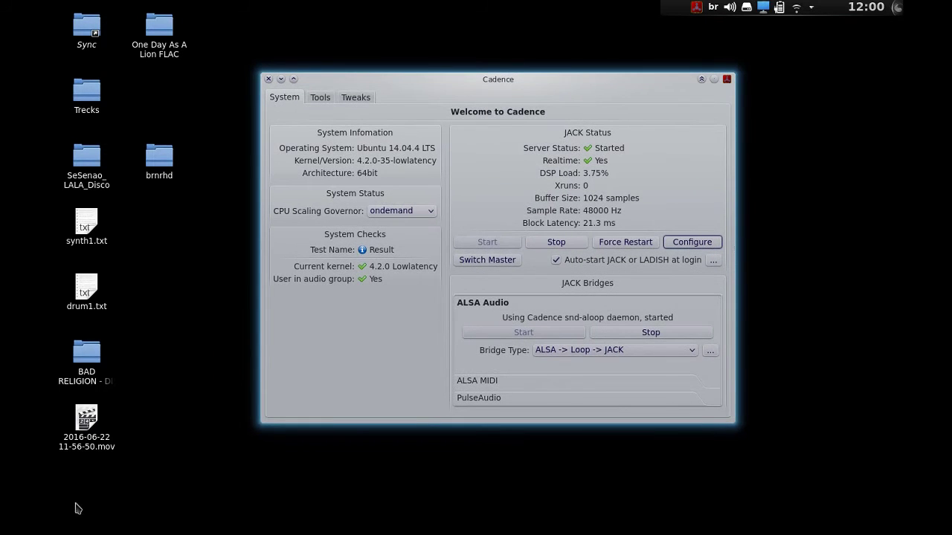
Step: Find QjackCtl by searching for "qjack", launch it, and arrange its window beside the Cadence window
left_click(56, 525)
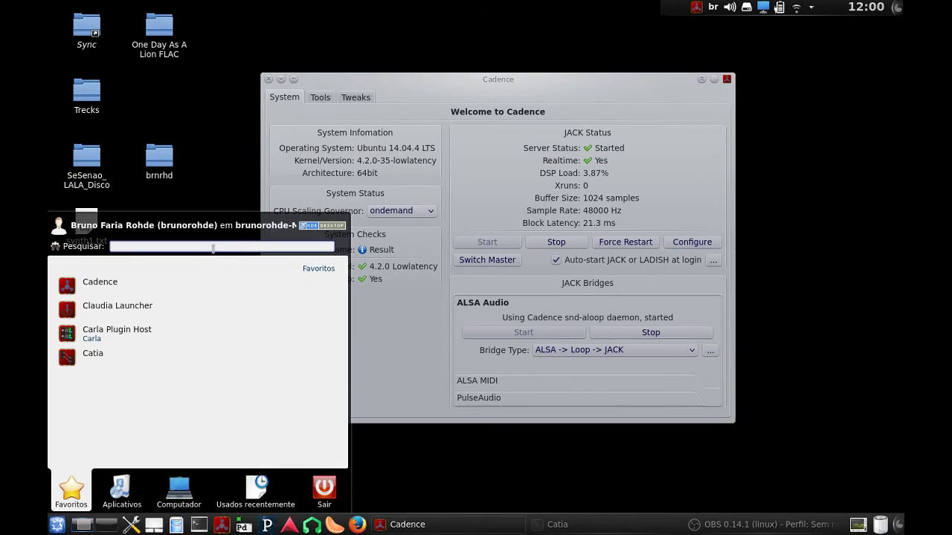
type("qjack")
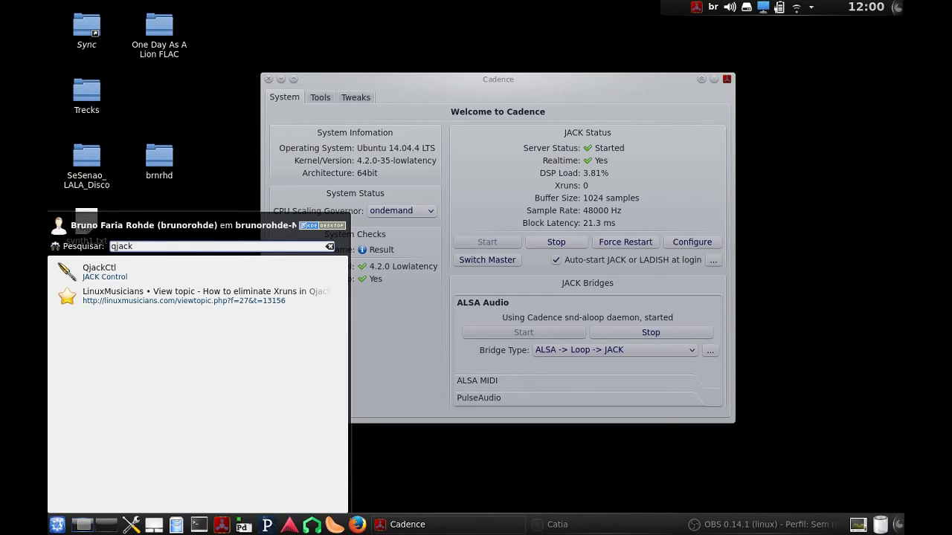
left_click(123, 274)
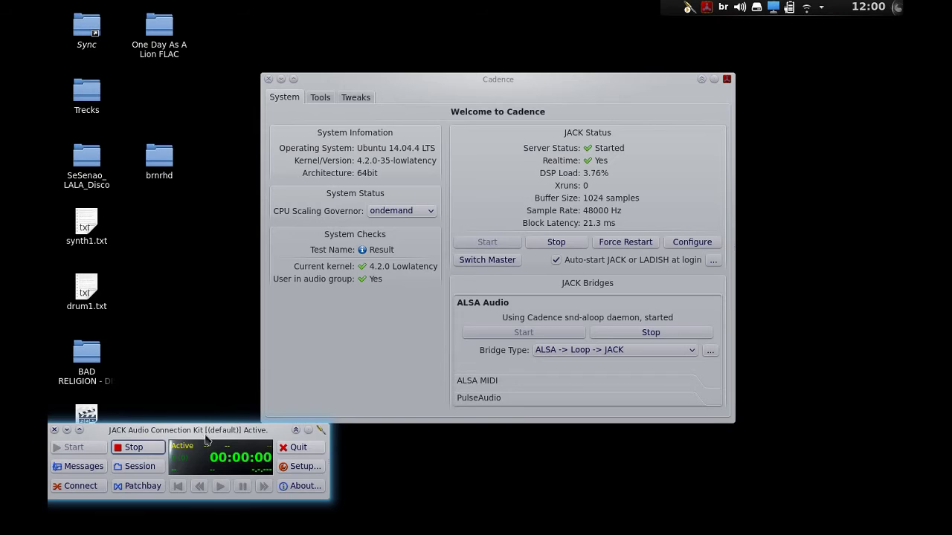
left_click_drag(207, 431, 318, 157)
left_click_drag(419, 79, 524, 91)
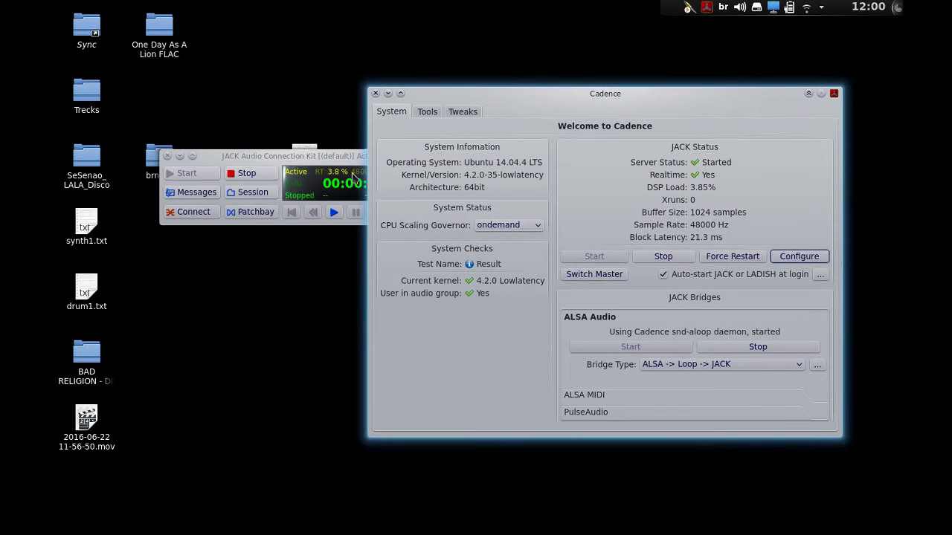
left_click_drag(364, 158, 292, 103)
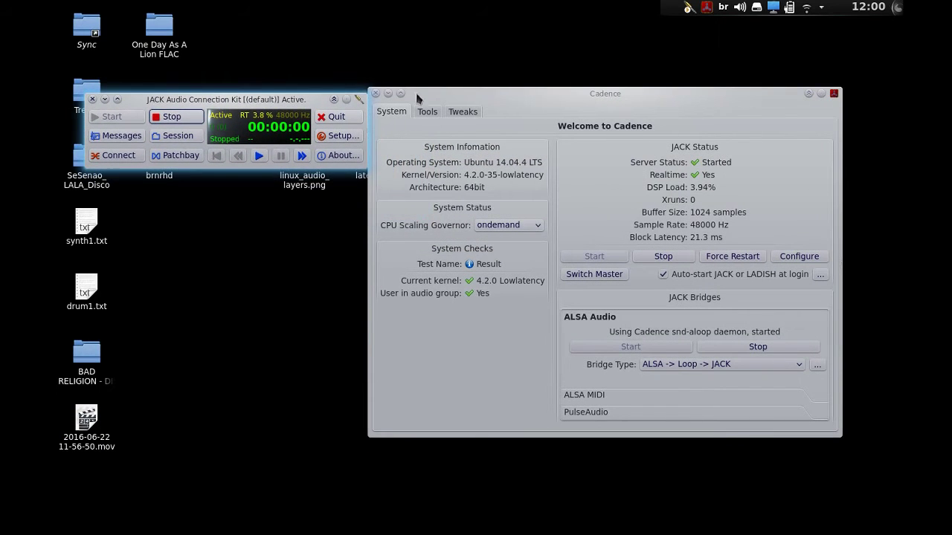
left_click_drag(421, 96, 446, 76)
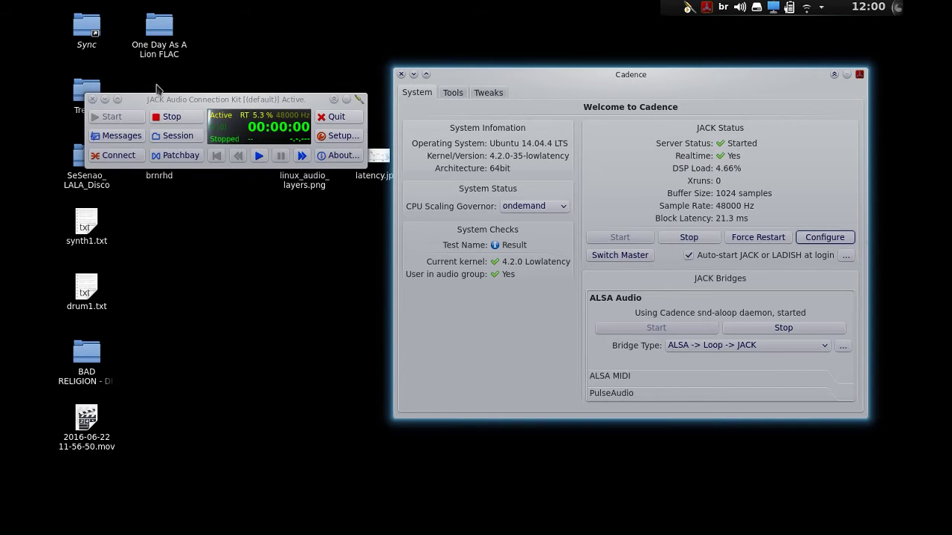
Step: Open the QjackCtl setup and review its Options, Display and Misc sections before returning to Settings
left_click(336, 138)
left_click(335, 139)
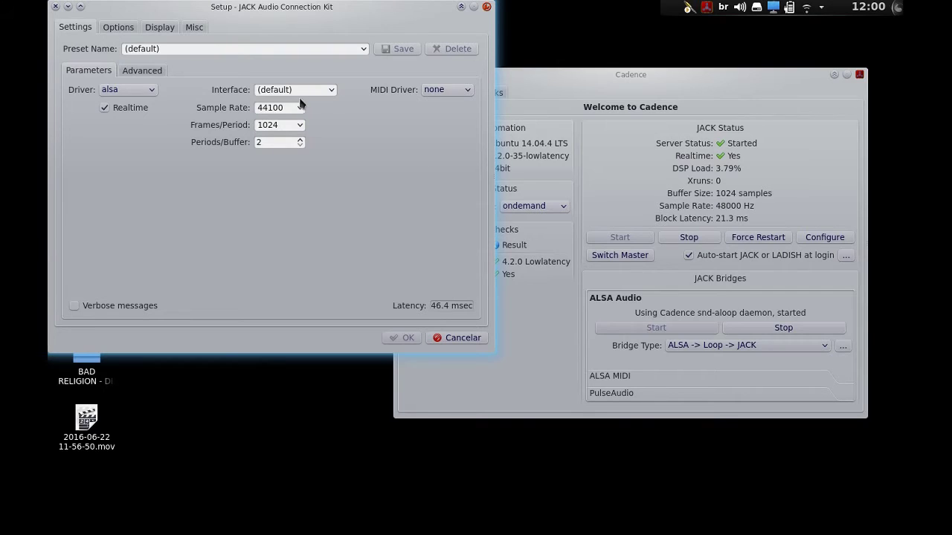
left_click(119, 26)
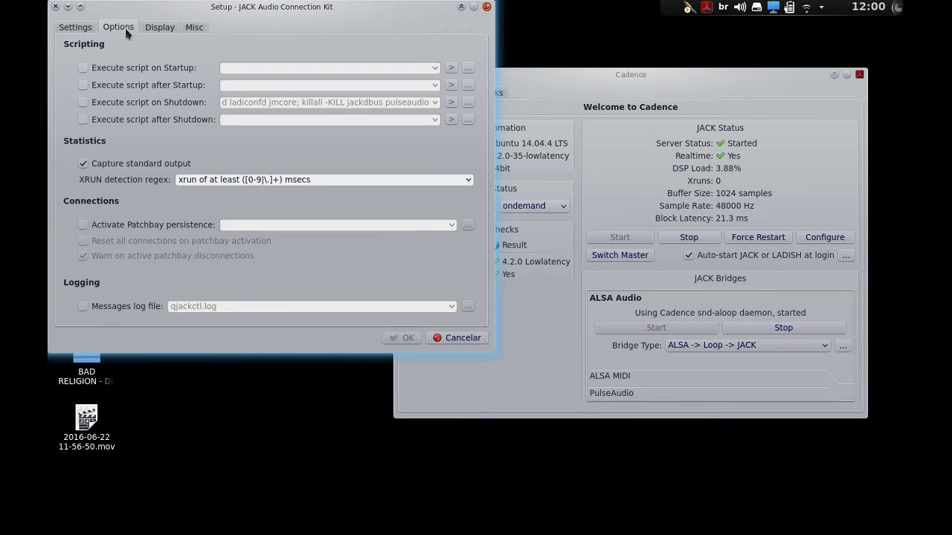
left_click(159, 30)
left_click(193, 28)
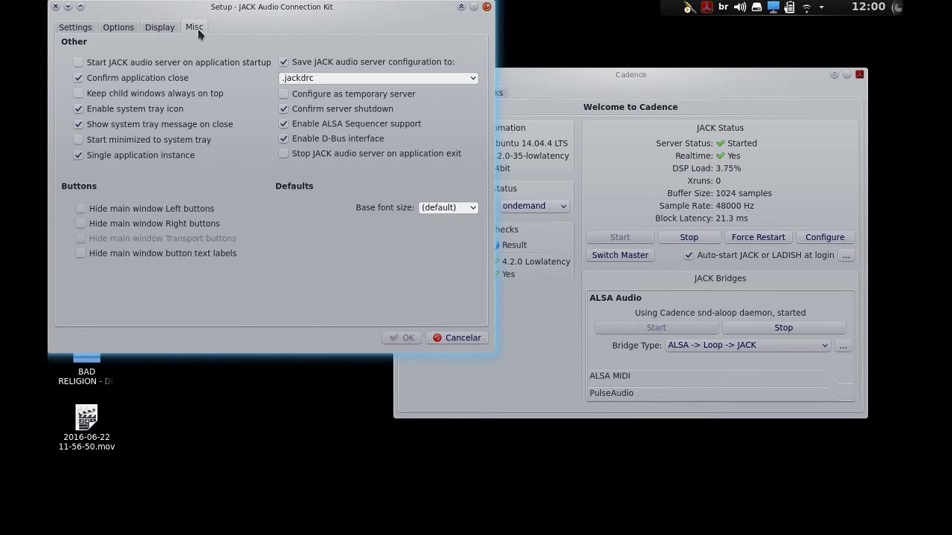
left_click(76, 30)
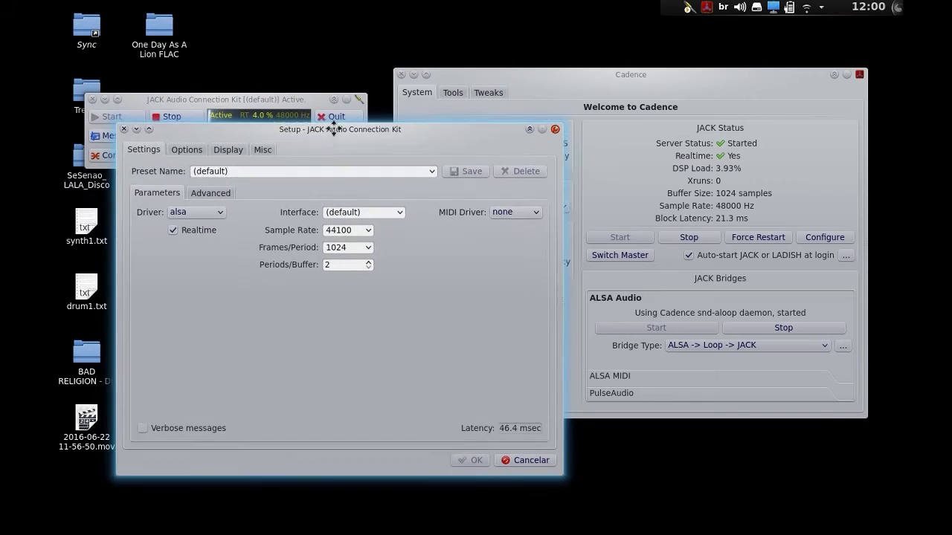
Step: Place the QjackCtl setup dialog below its main window and compare its parameters with Cadence's JACK status
left_click_drag(267, 12, 310, 36)
left_click_drag(430, 147, 411, 133)
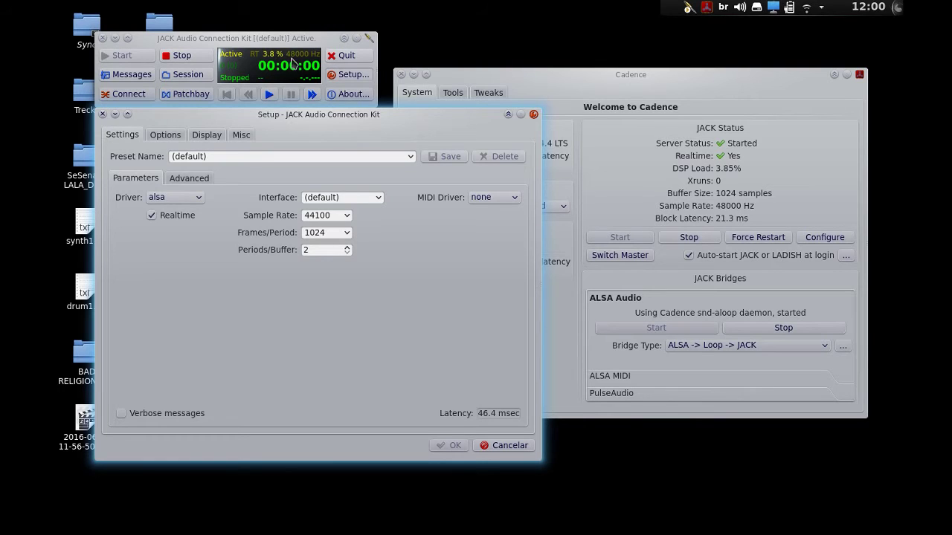
left_click(741, 89)
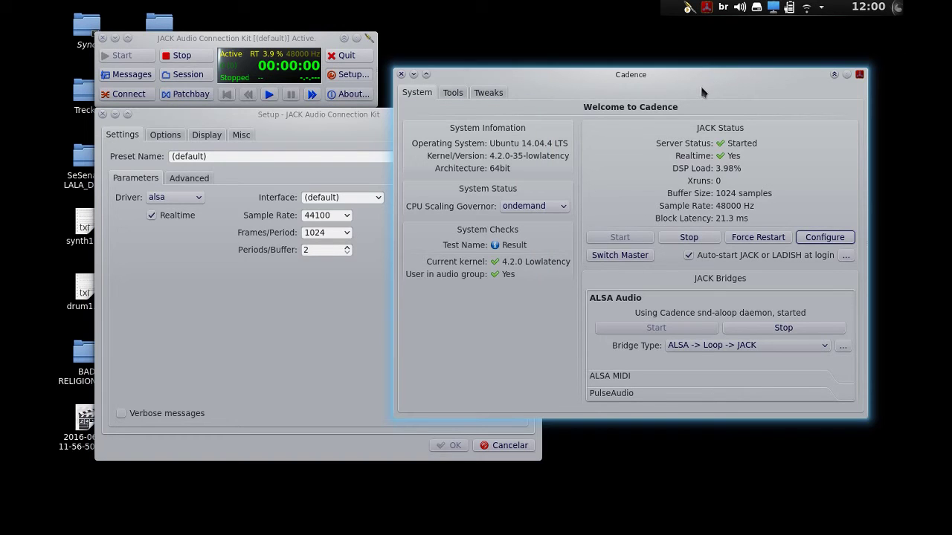
left_click(356, 115)
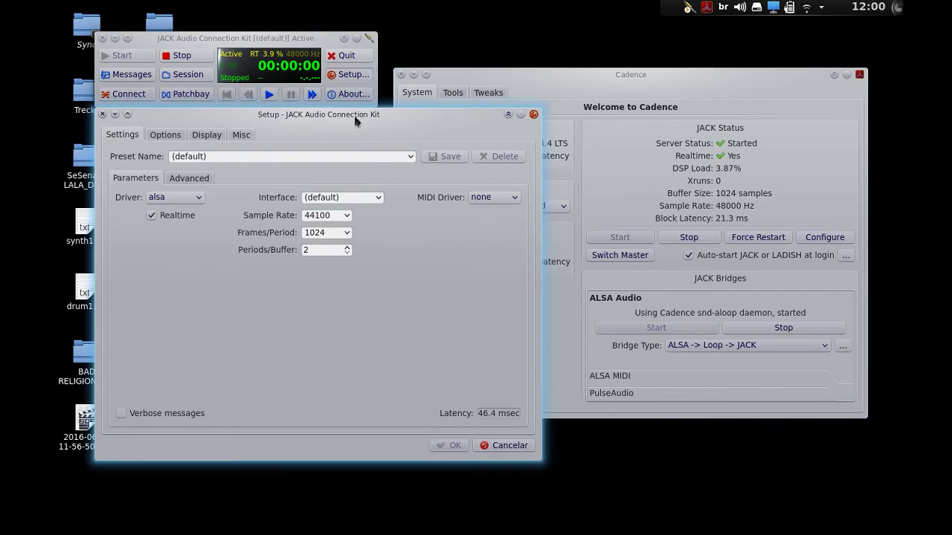
Step: Cancel the QjackCtl setup, quit QjackCtl, and move the Cadence window back near the middle of the desktop
left_click(489, 443)
left_click(345, 56)
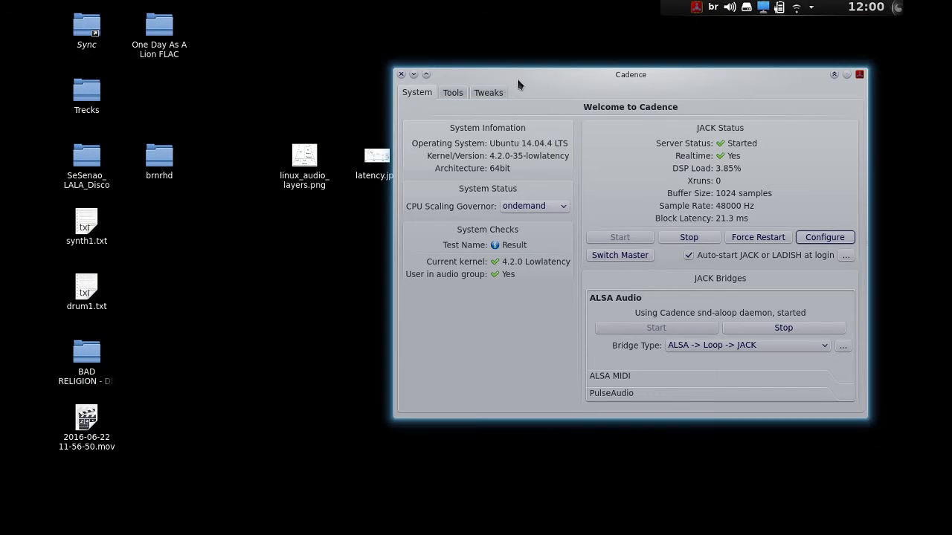
left_click_drag(518, 84, 364, 34)
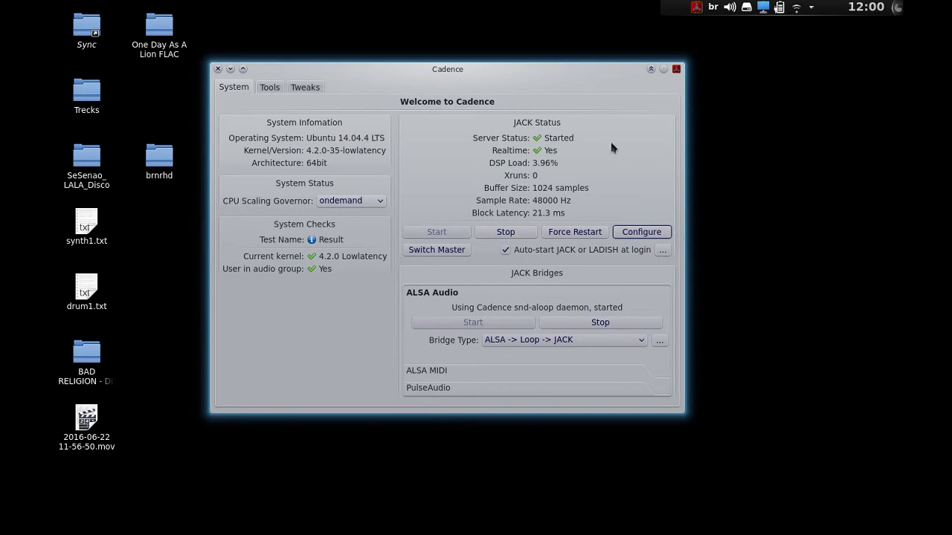
mouse_move(516, 66)
left_mouse_down()
mouse_move(513, 57)
mouse_move(523, 82)
left_mouse_up()
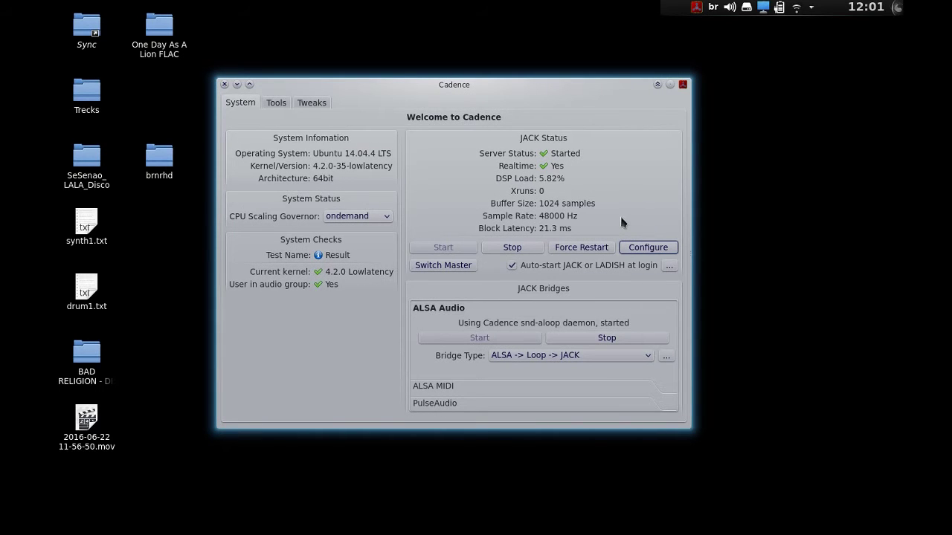
left_click_drag(571, 93, 565, 89)
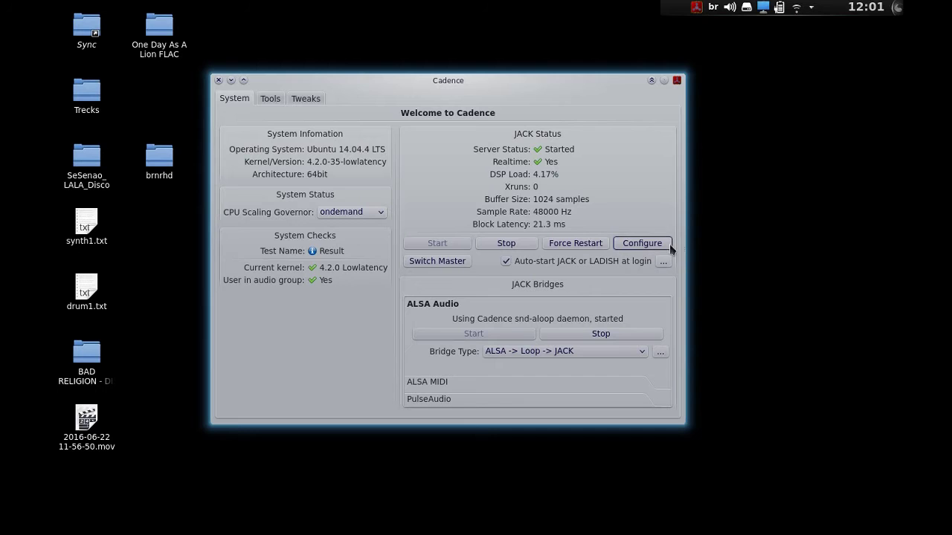
Step: Open Cadence's JACK configuration and examine the ALSA driver's device, properties, latency and MIDI settings, plus the Network section
left_click(638, 246)
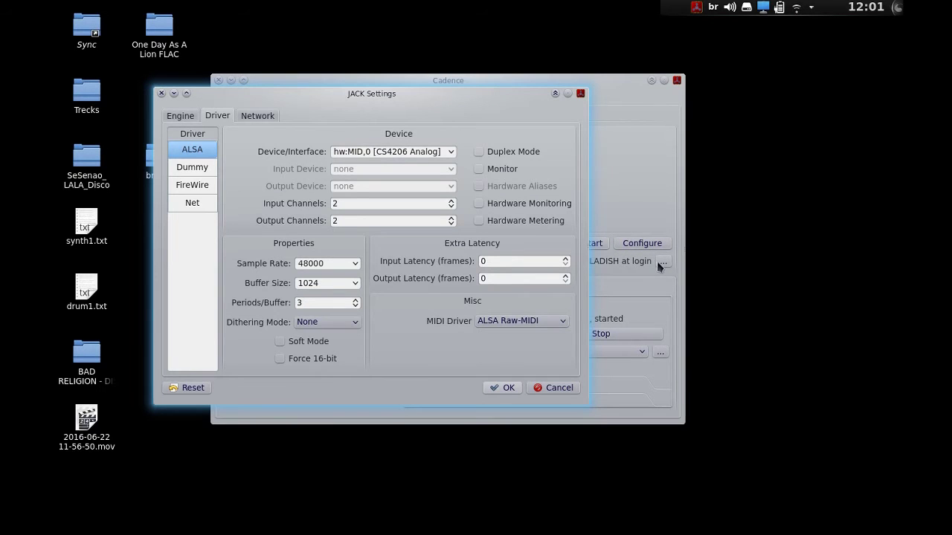
left_click_drag(504, 104, 558, 108)
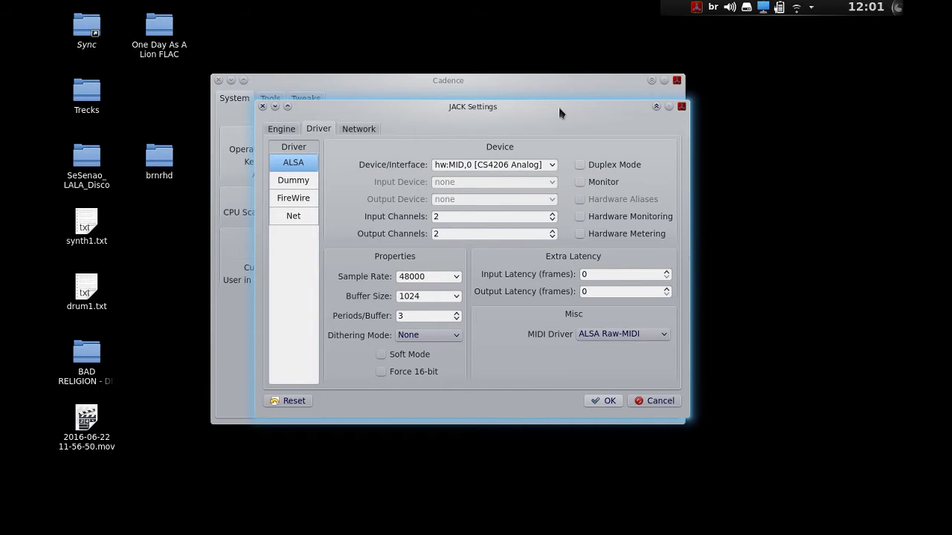
left_click_drag(559, 112, 585, 103)
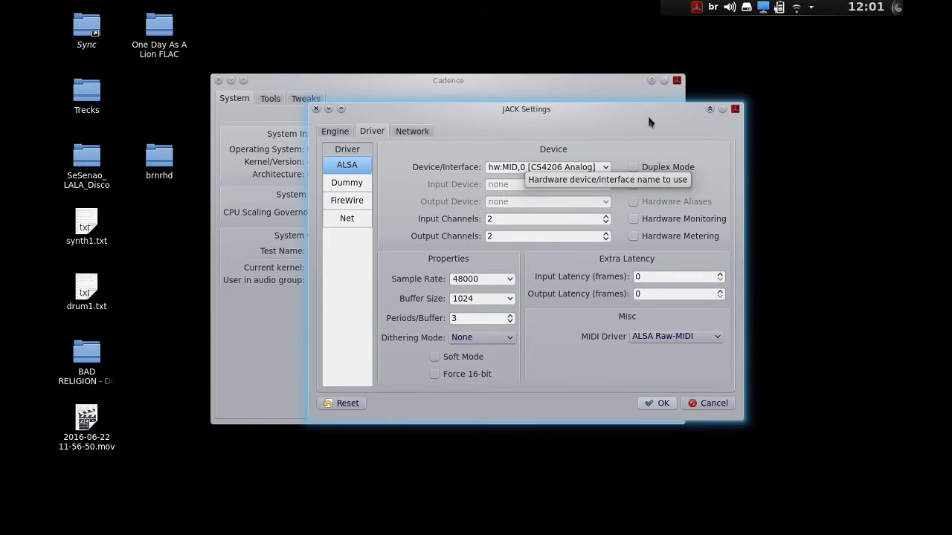
left_click_drag(616, 113, 611, 102)
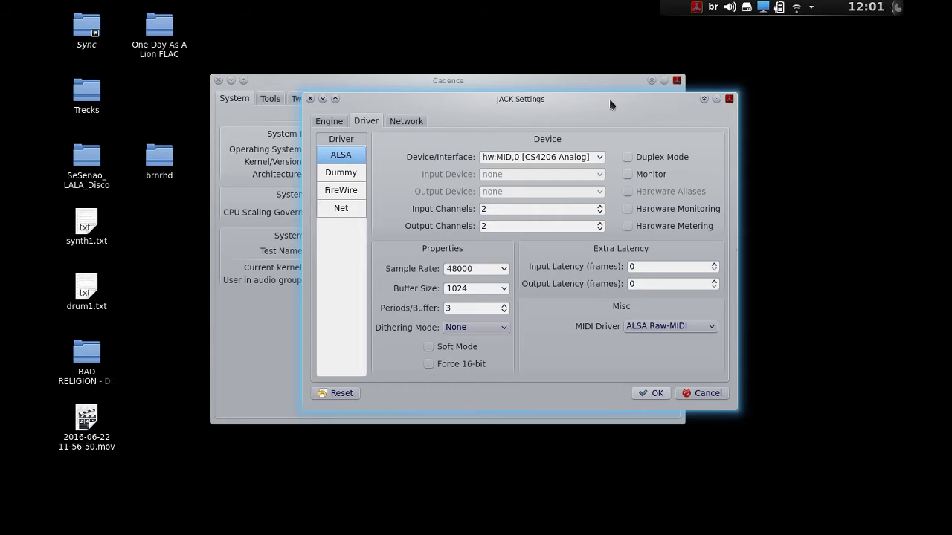
left_click_drag(610, 105, 600, 96)
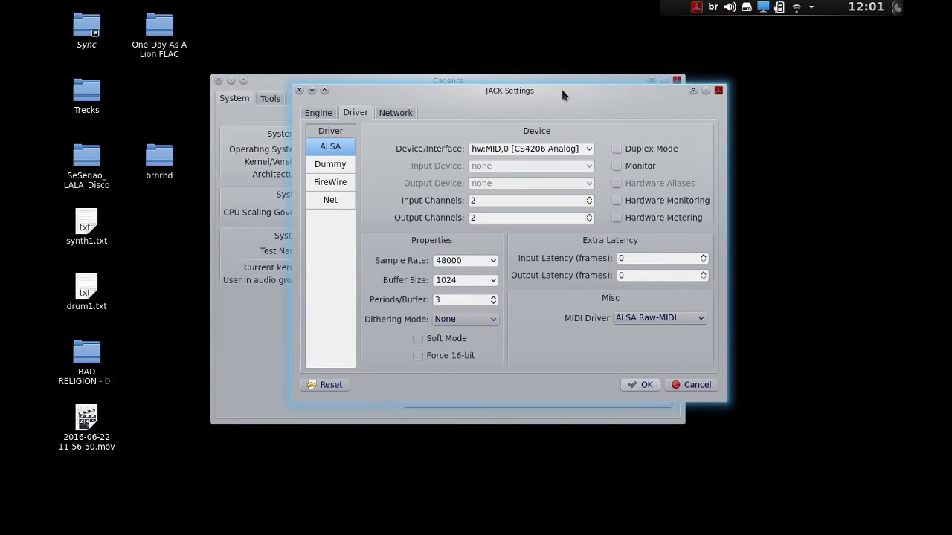
left_click_drag(542, 89, 548, 92)
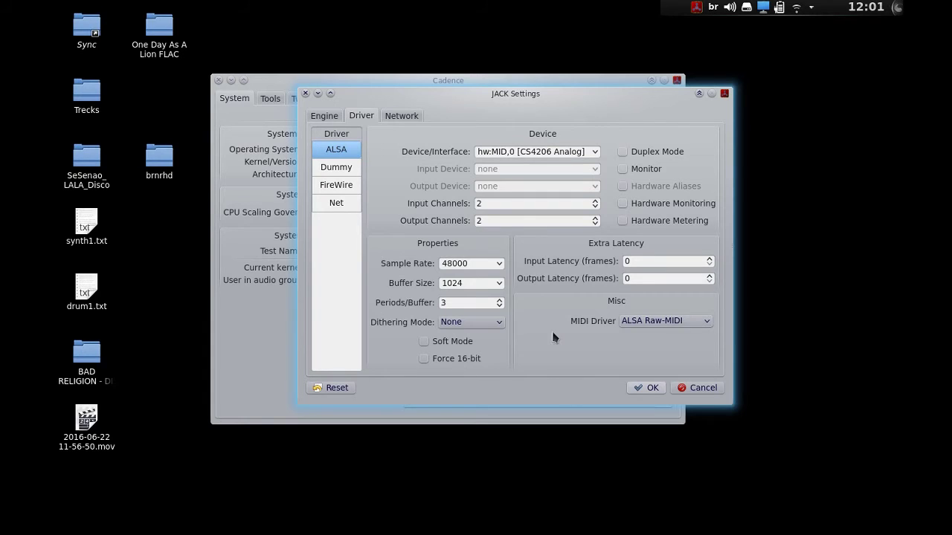
left_click_drag(526, 99, 517, 69)
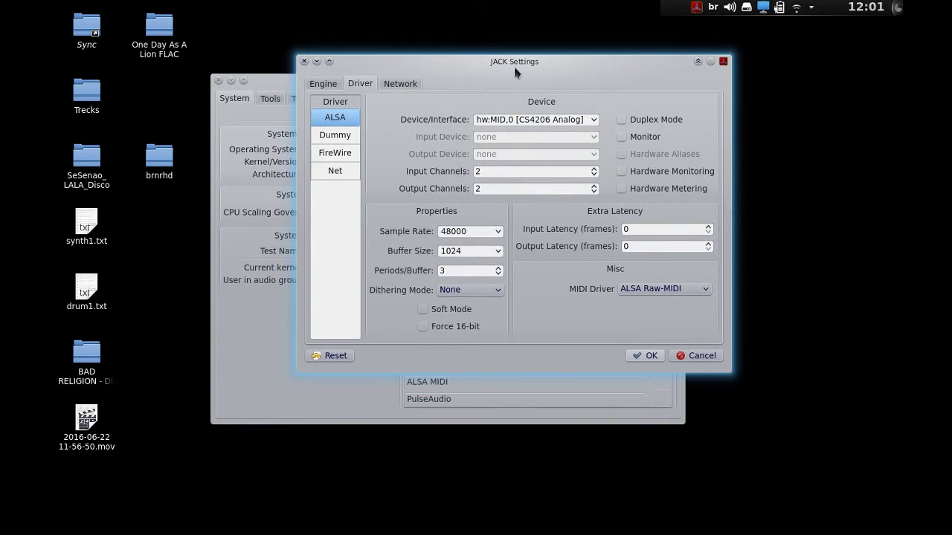
left_click(398, 86)
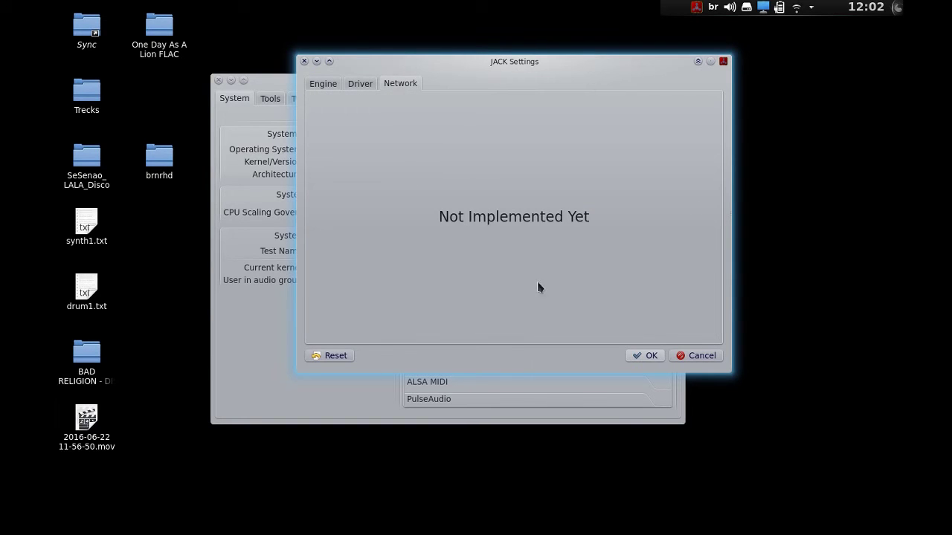
left_click(368, 87)
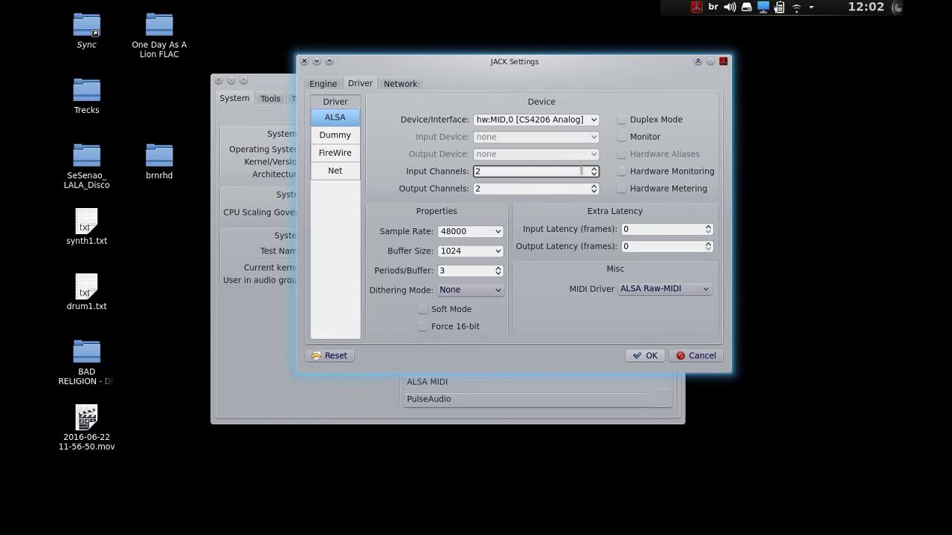
Step: Examine the JACK Engine settings, including the Realtime option, realtime priority, client timeout, maximum ports and clock source
left_click(334, 87)
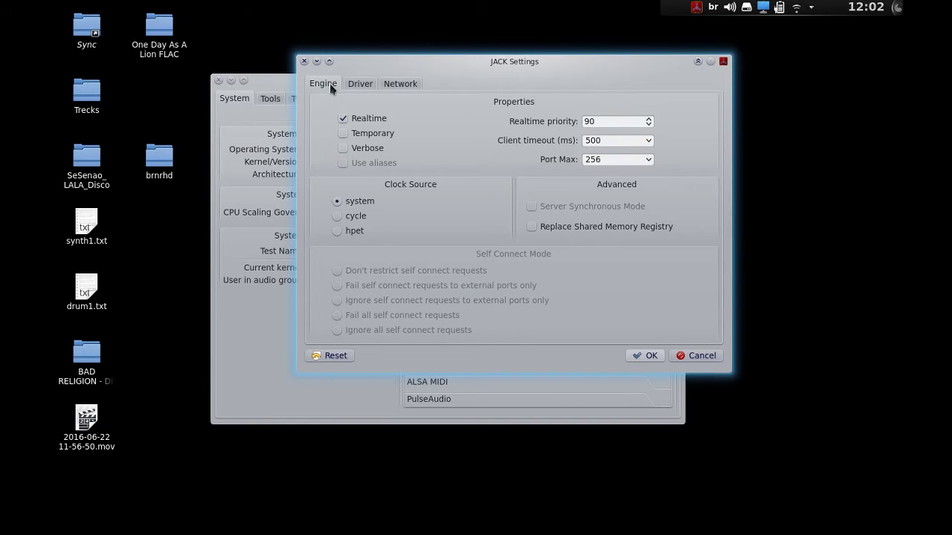
mouse_move(451, 64)
left_mouse_down()
mouse_move(423, 58)
mouse_move(449, 72)
mouse_move(439, 71)
left_mouse_up()
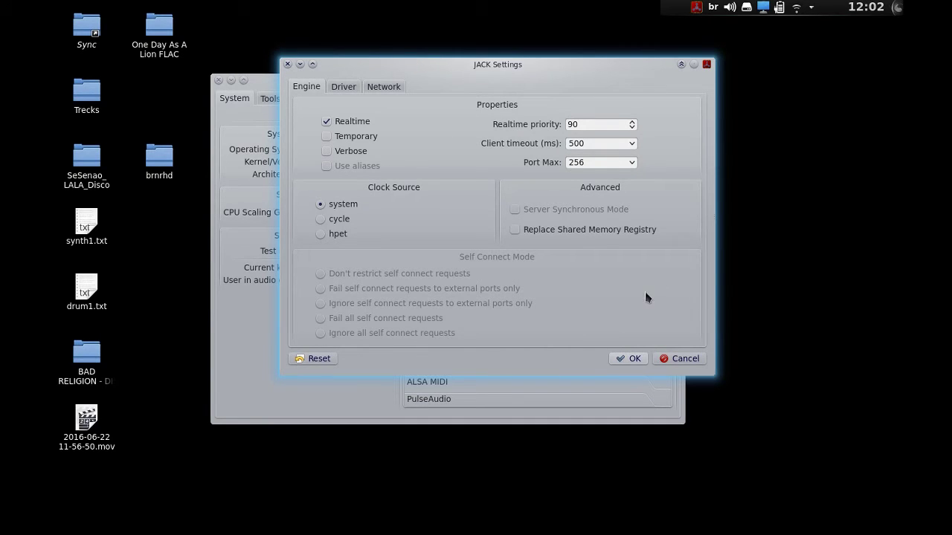
left_click_drag(478, 66, 479, 102)
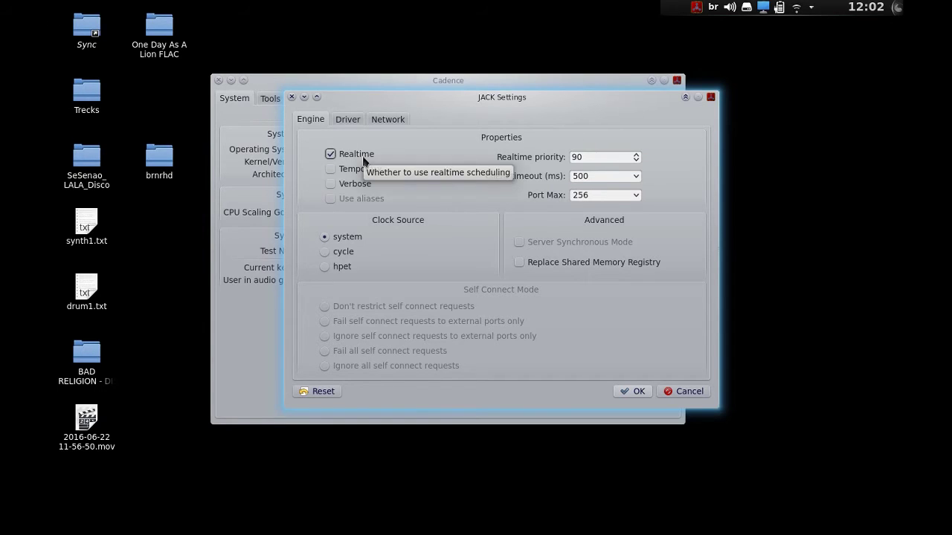
left_click_drag(480, 99, 471, 113)
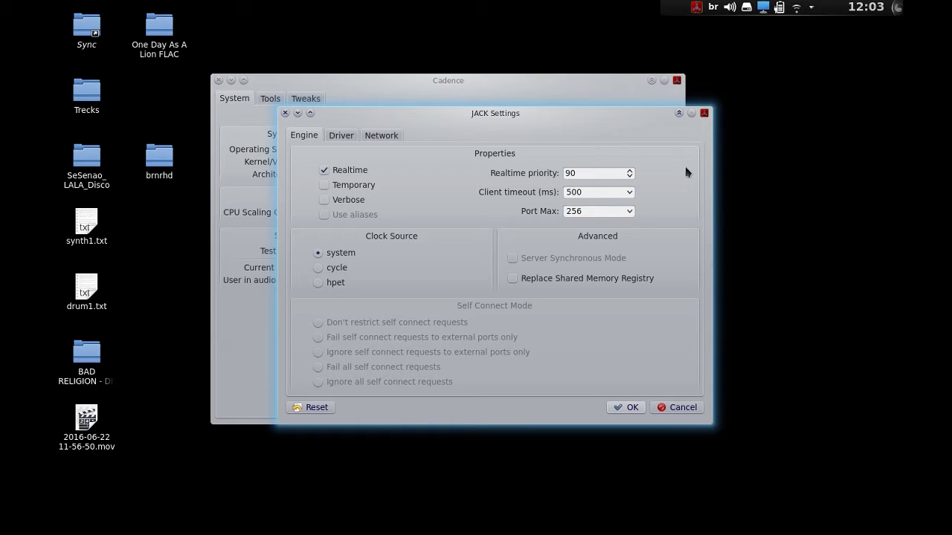
left_click(567, 170)
left_click_drag(627, 117, 637, 126)
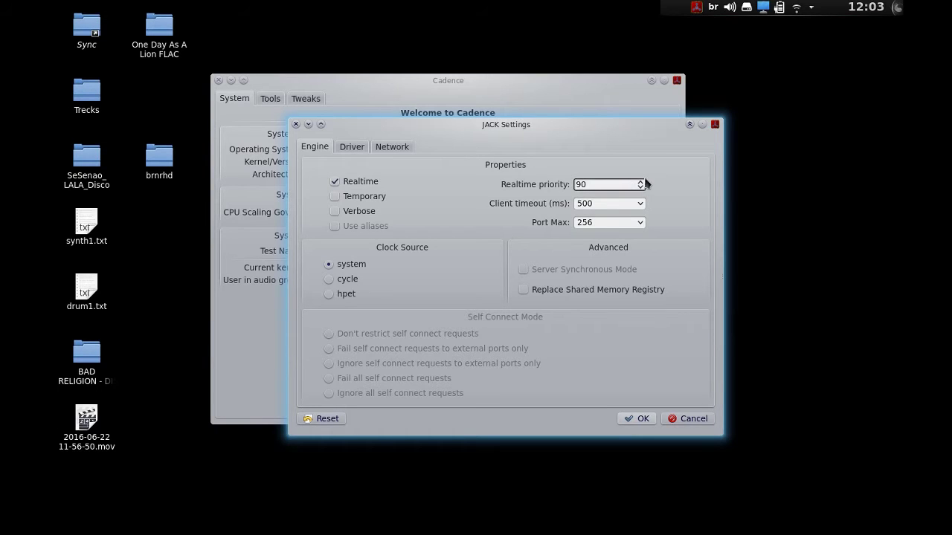
Step: Re-enter the JACK engine's realtime priority as 90
left_click_drag(604, 184, 539, 182)
type("80")
key("BackSpace")
key("BackSpace")
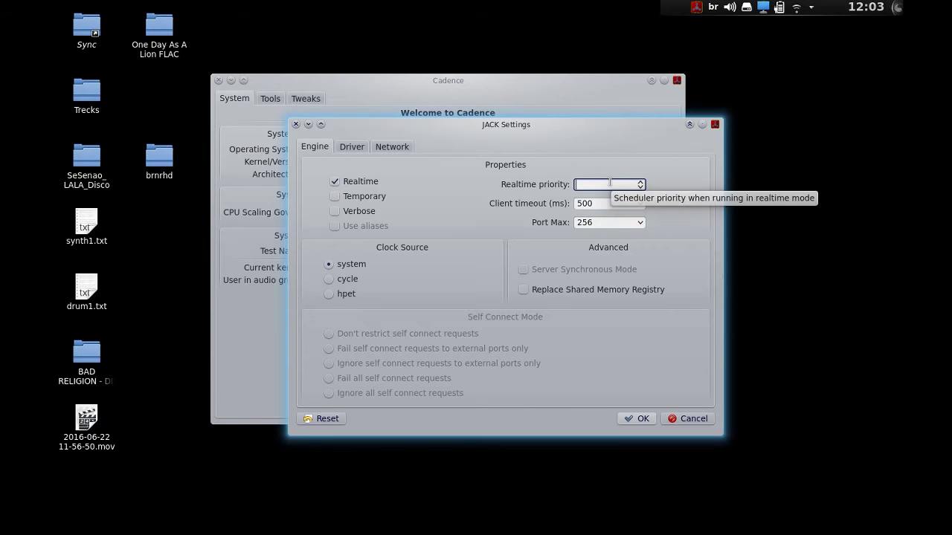
type("90")
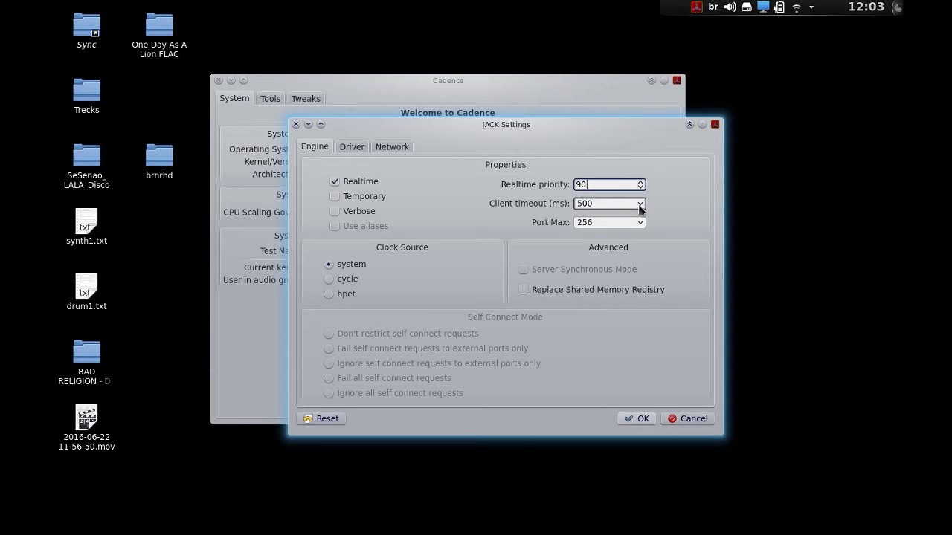
Step: Examine the engine's client timeout field and the selectable values for the maximum number of ports
left_click(616, 202)
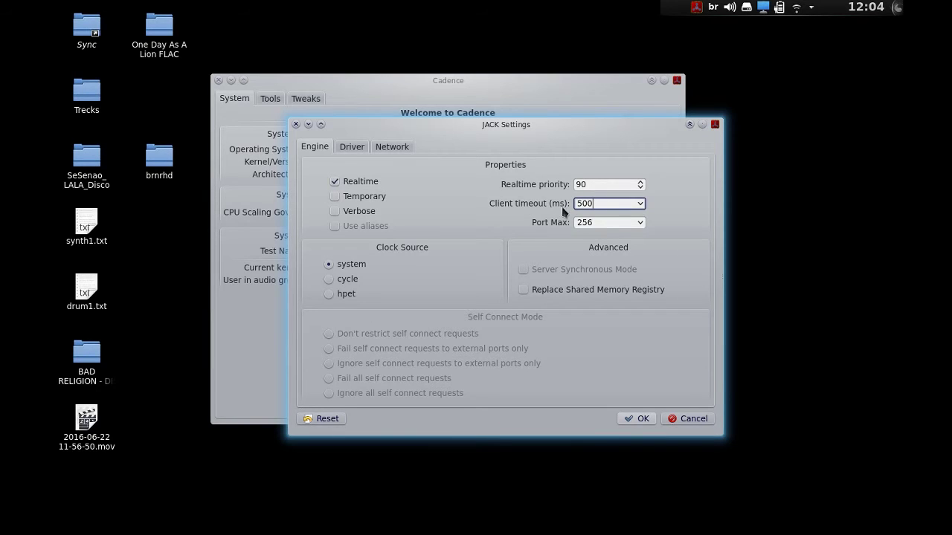
left_click(598, 222)
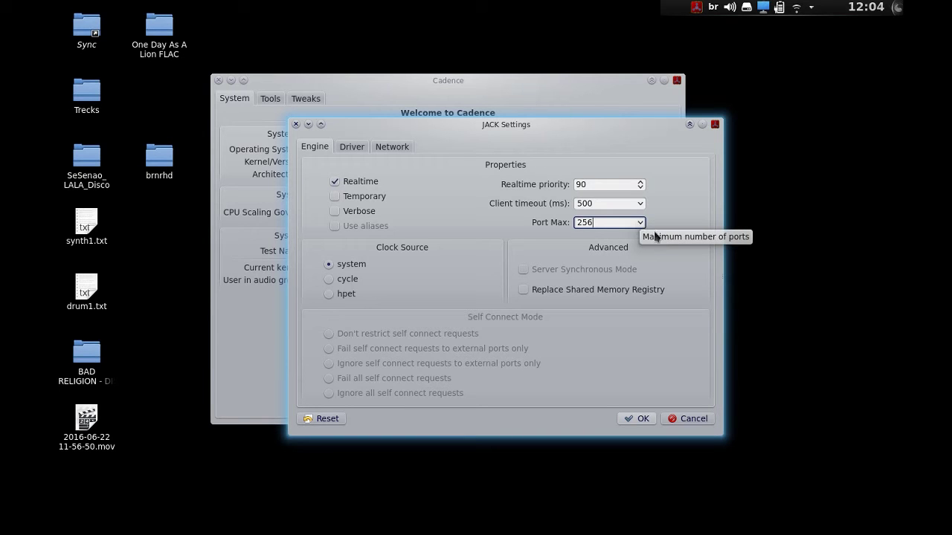
left_click_drag(560, 128, 555, 140)
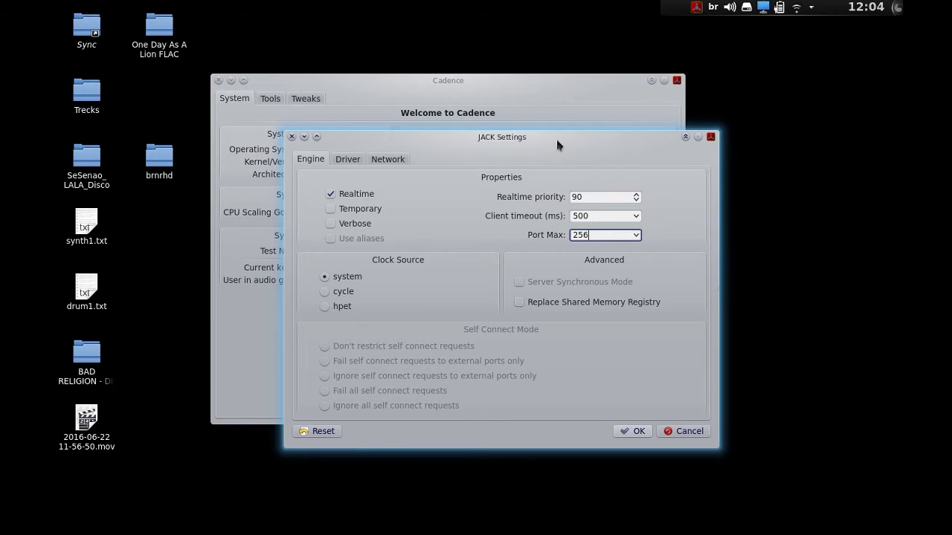
left_click_drag(556, 137, 556, 135)
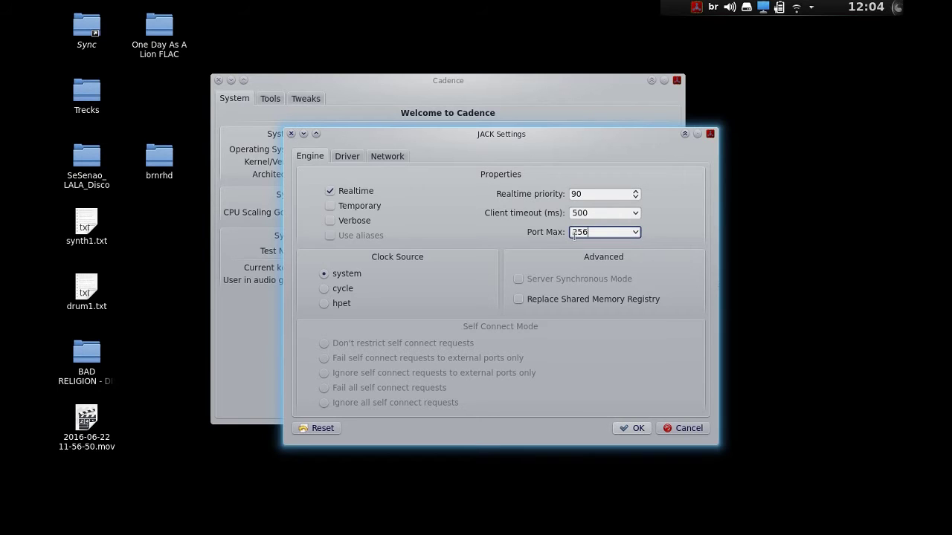
left_click(636, 233)
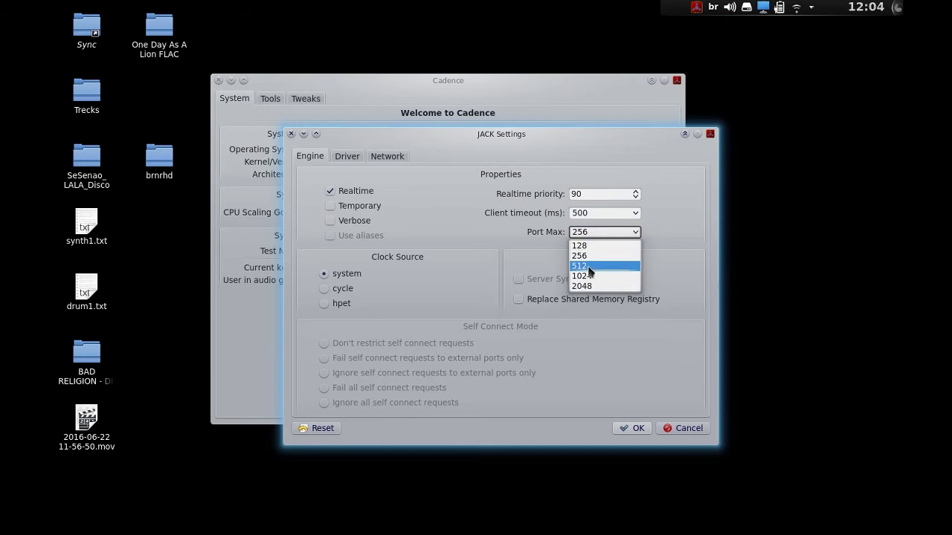
left_click(681, 220)
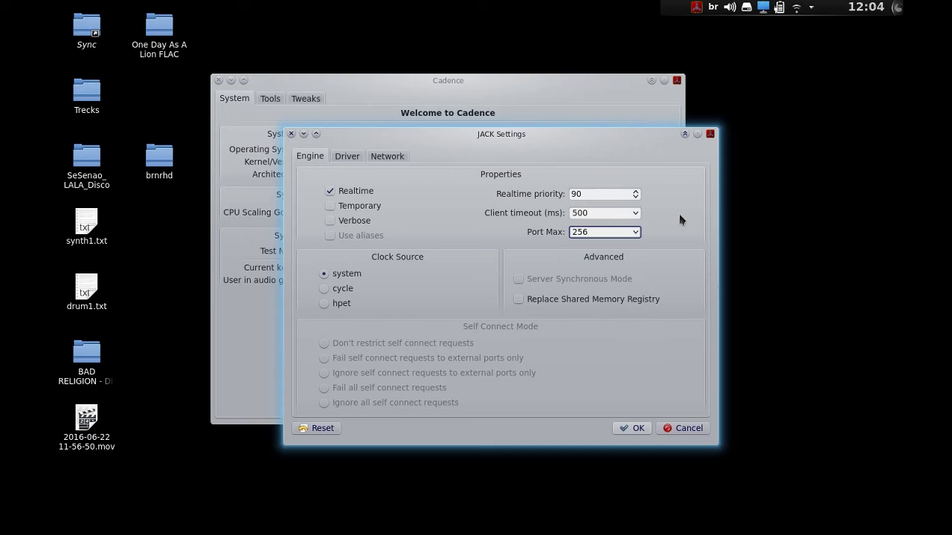
left_click(637, 233)
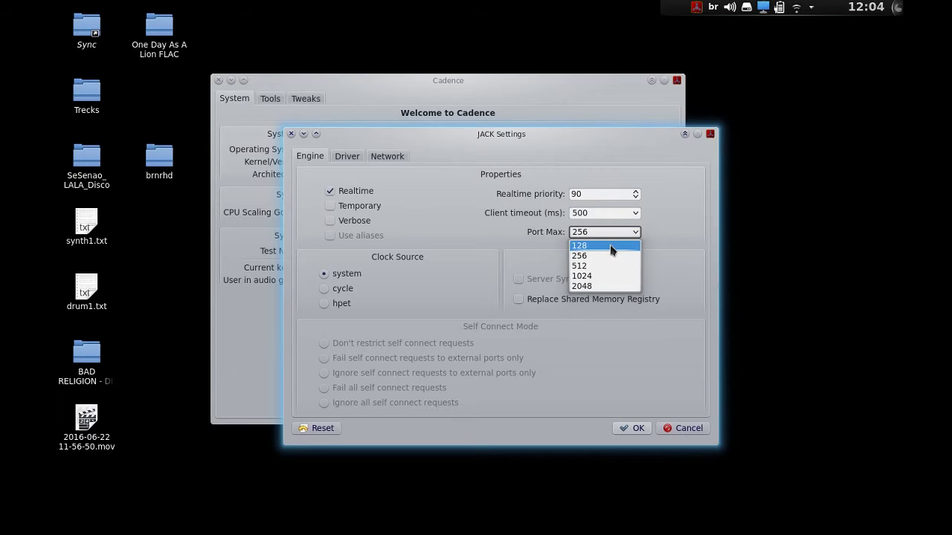
left_click(683, 228)
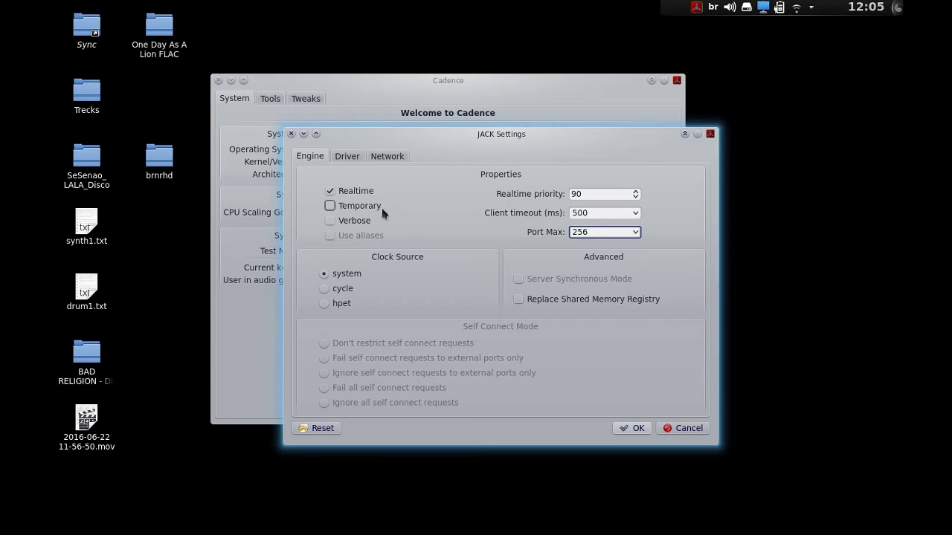
Step: Look through the Dummy and FireWire driver settings and the Network section, and return to the ALSA driver settings
left_click(354, 156)
left_click_drag(468, 134, 426, 109)
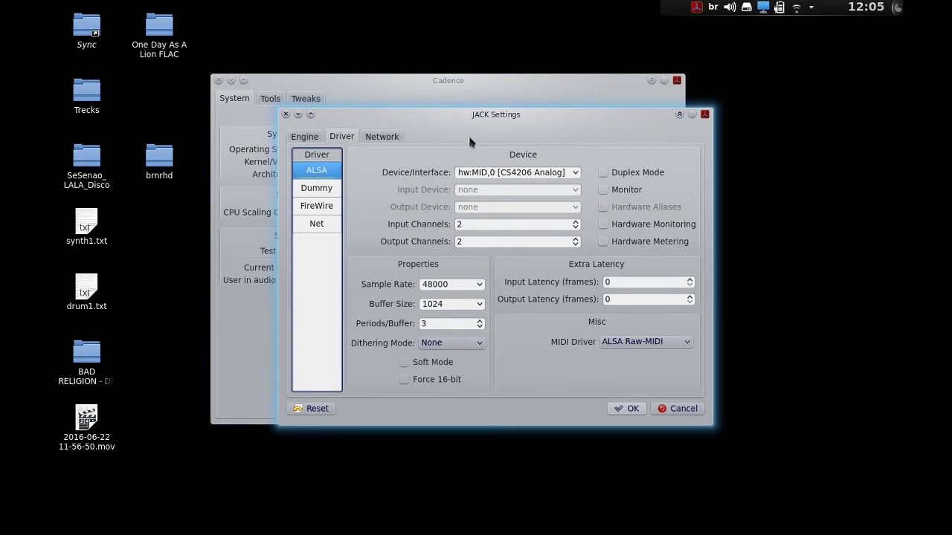
left_click(319, 196)
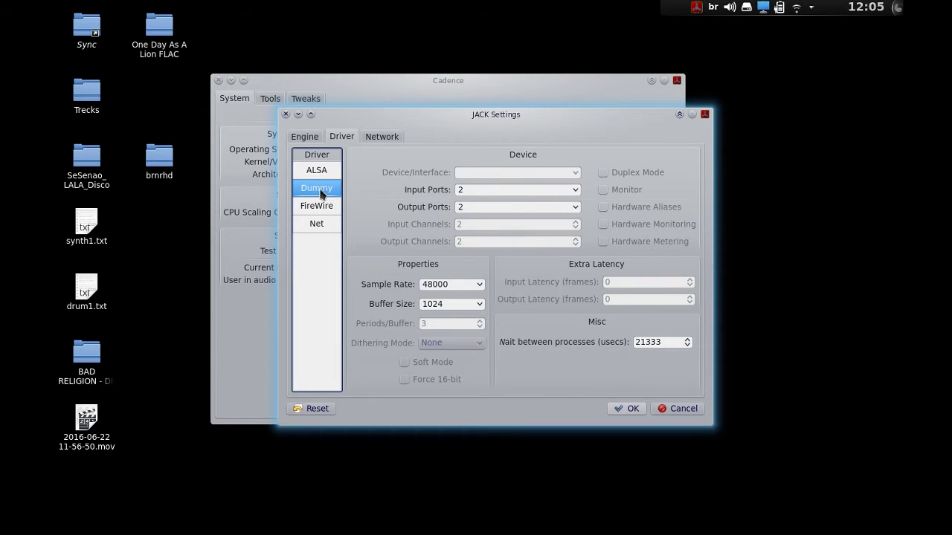
left_click(318, 208)
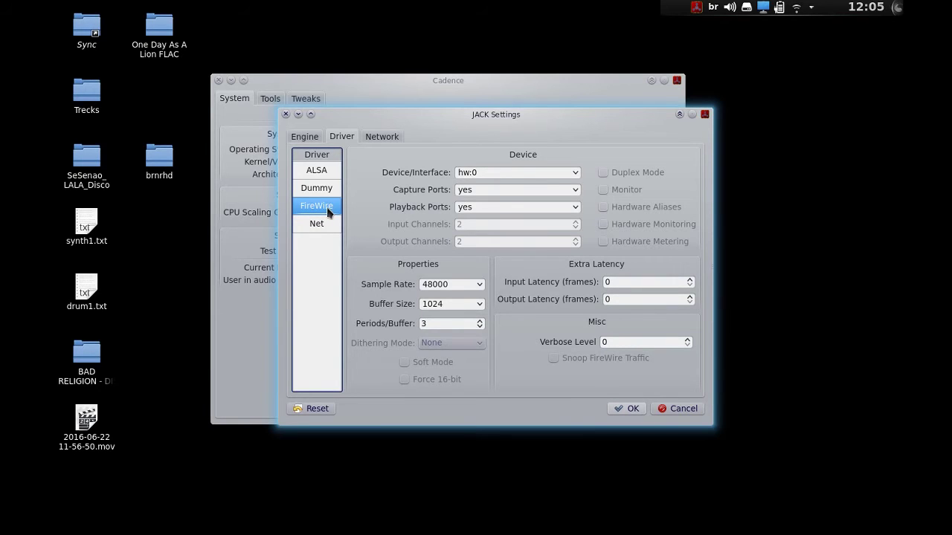
left_click(313, 222)
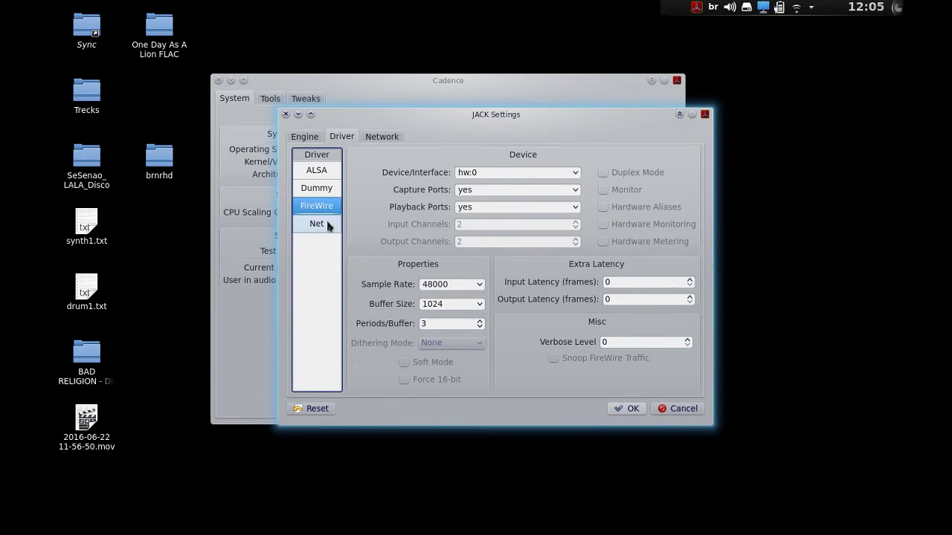
left_click(384, 138)
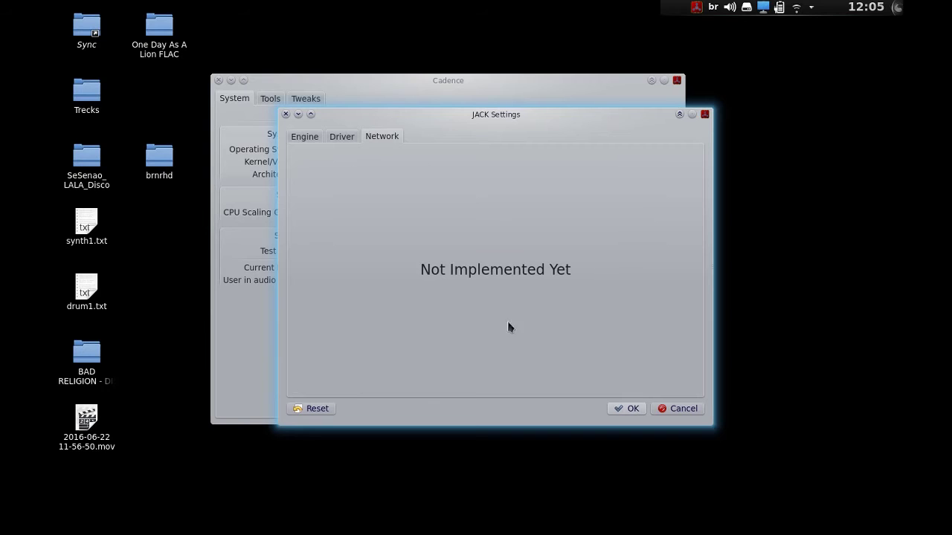
left_click(342, 137)
left_click(328, 172)
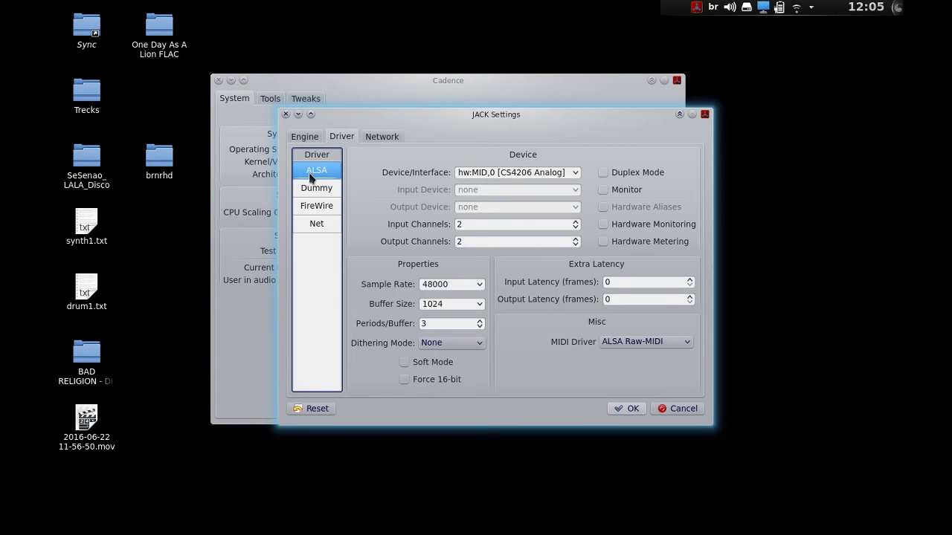
Step: Examine the available ALSA device interfaces, keeping hw:MID,0 [CS4206 Analog], and inspect the input and output channel fields
left_click_drag(606, 123, 582, 117)
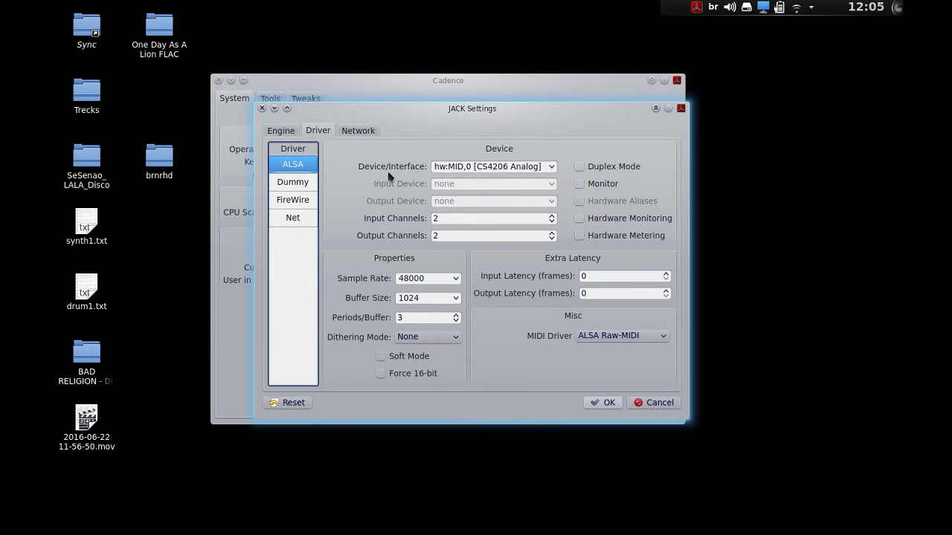
left_click(551, 168)
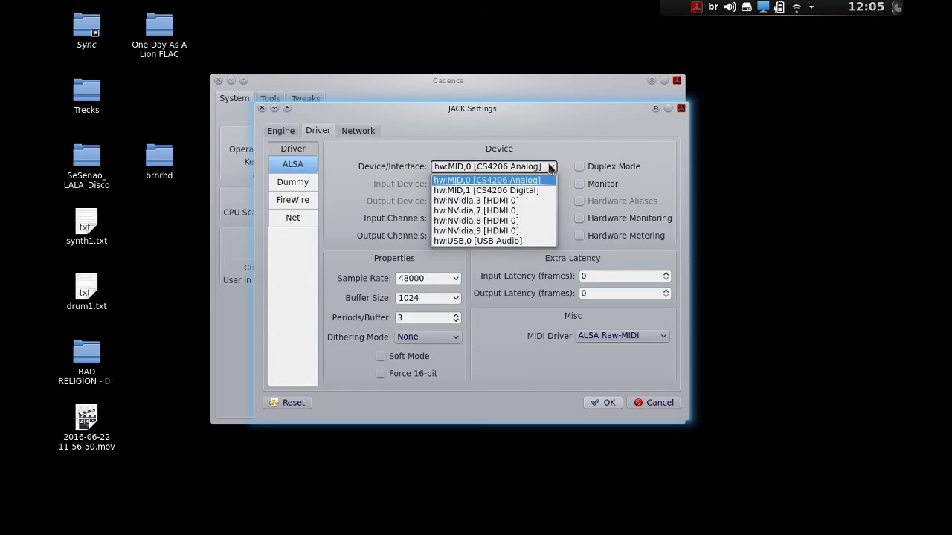
left_click(558, 169)
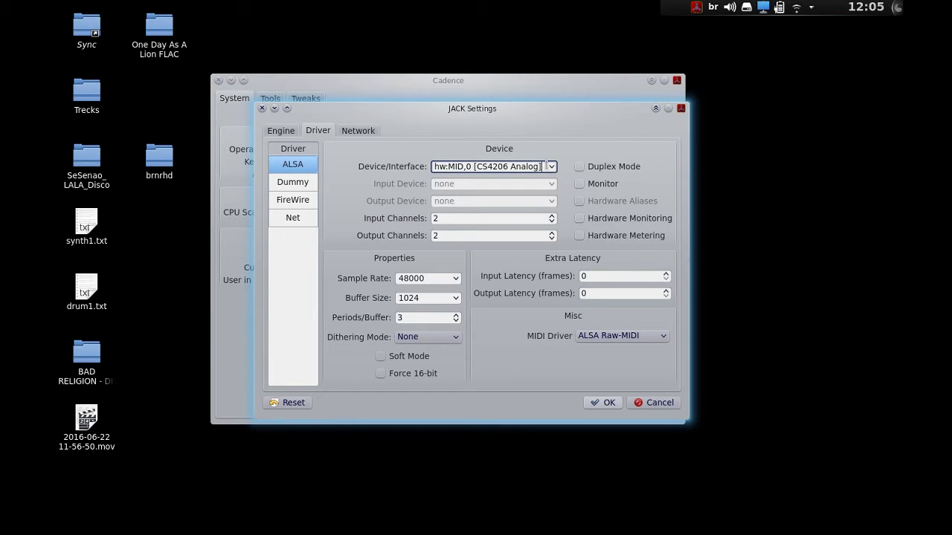
left_click(553, 170)
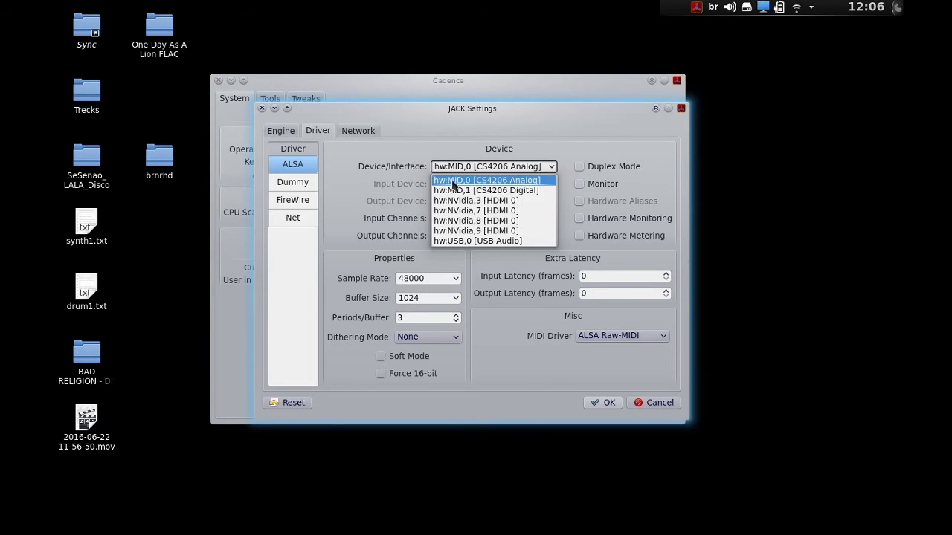
left_click(535, 181)
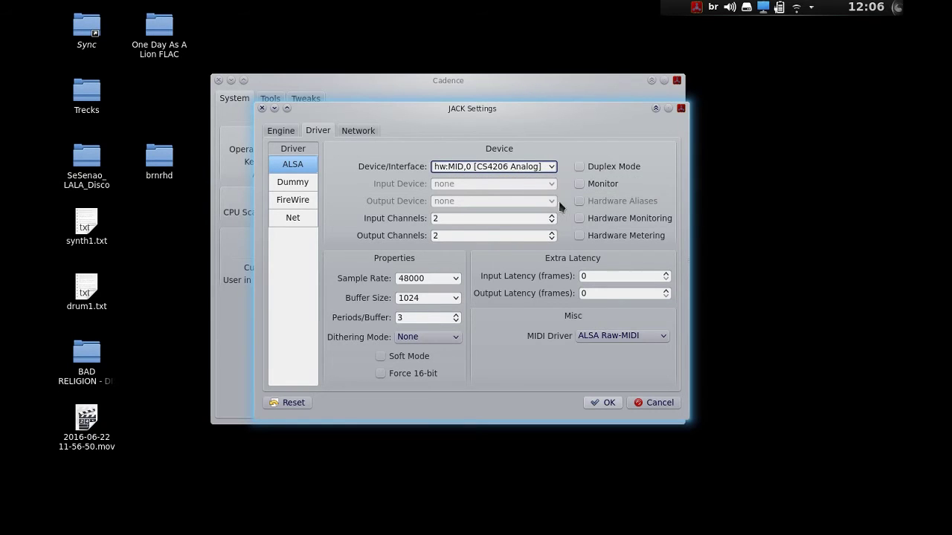
left_click(553, 166)
left_click(554, 167)
left_click(553, 168)
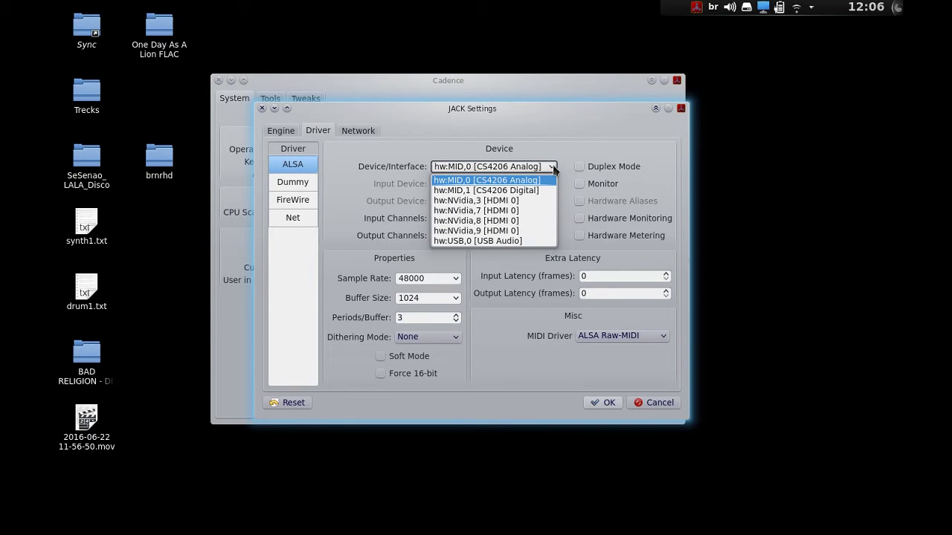
left_click(553, 168)
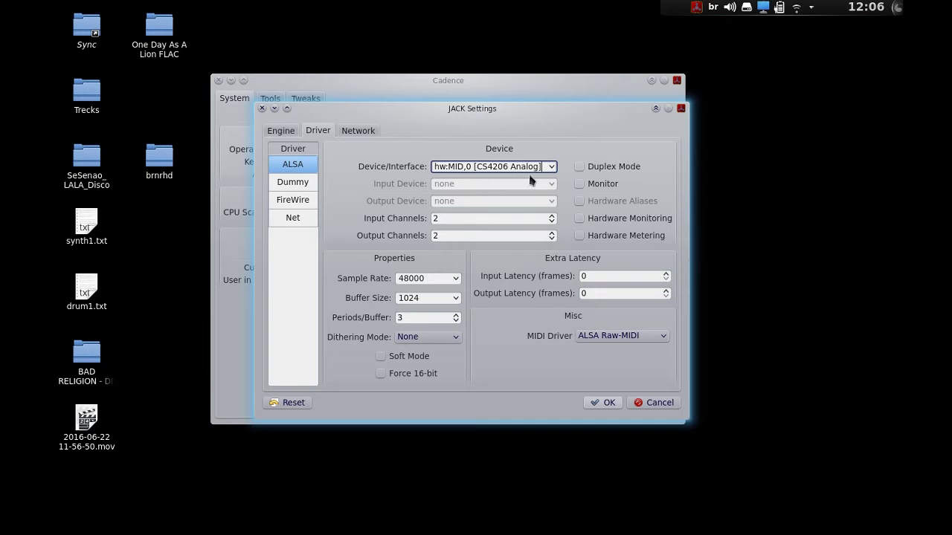
left_click(455, 235)
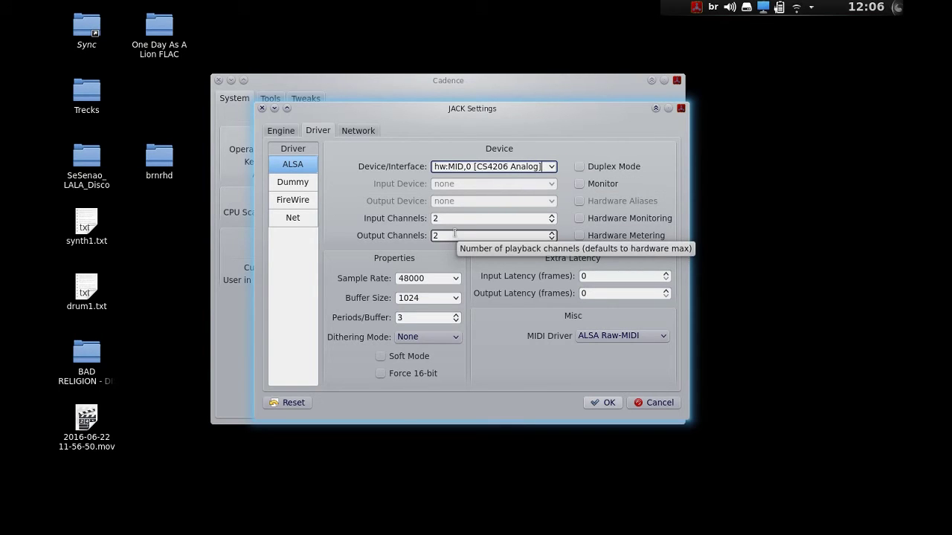
left_click(465, 218)
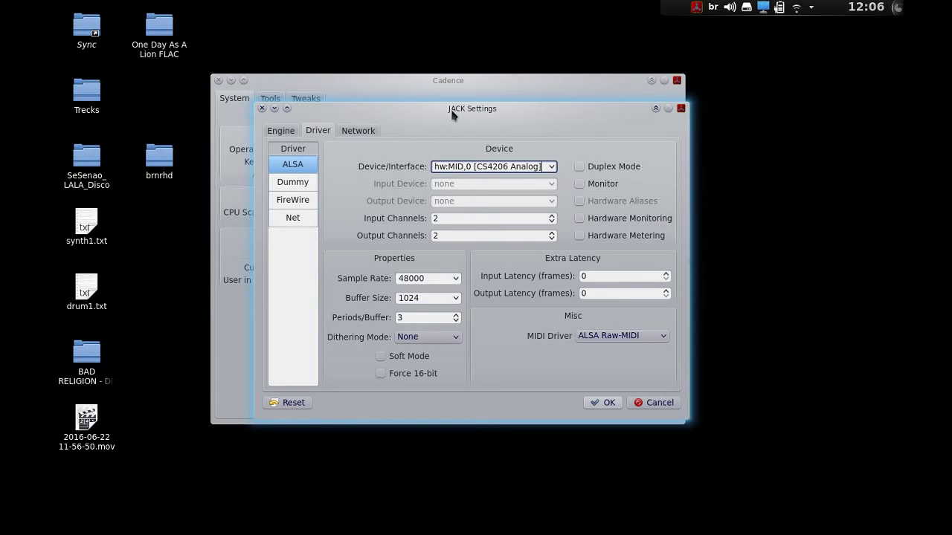
Step: Try enabling Duplex Mode for the ALSA driver, view the selectable input devices, and disable Duplex Mode again
mouse_move(451, 114)
left_mouse_down()
mouse_move(460, 127)
mouse_move(450, 130)
left_mouse_up()
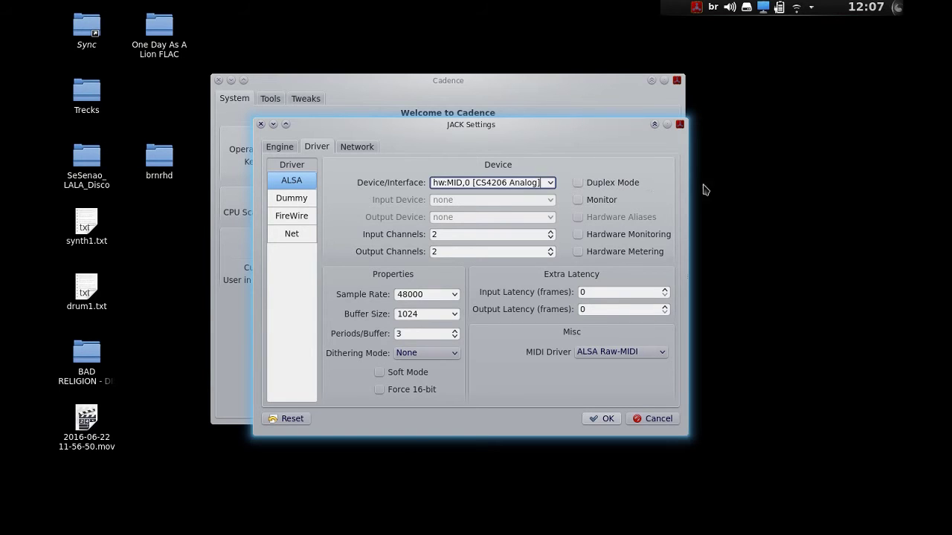
left_click(595, 186)
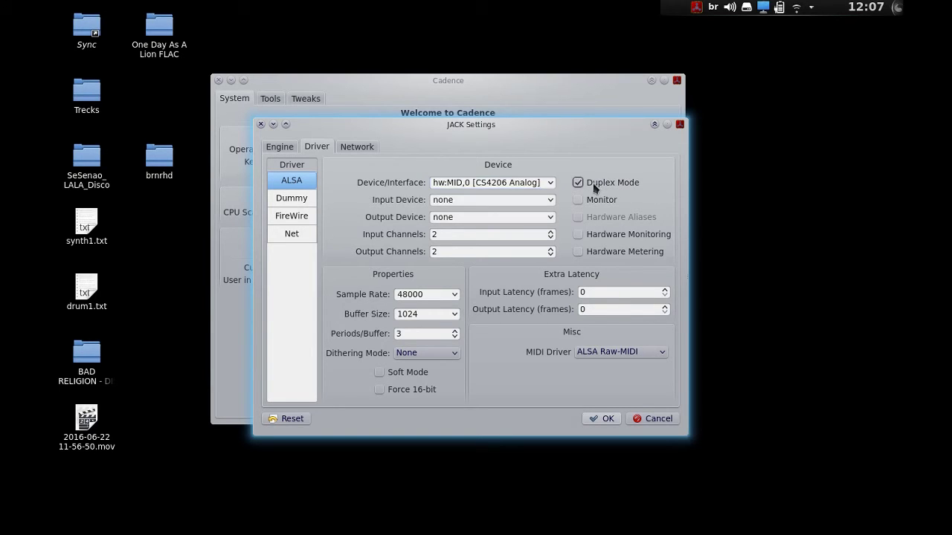
left_click(551, 201)
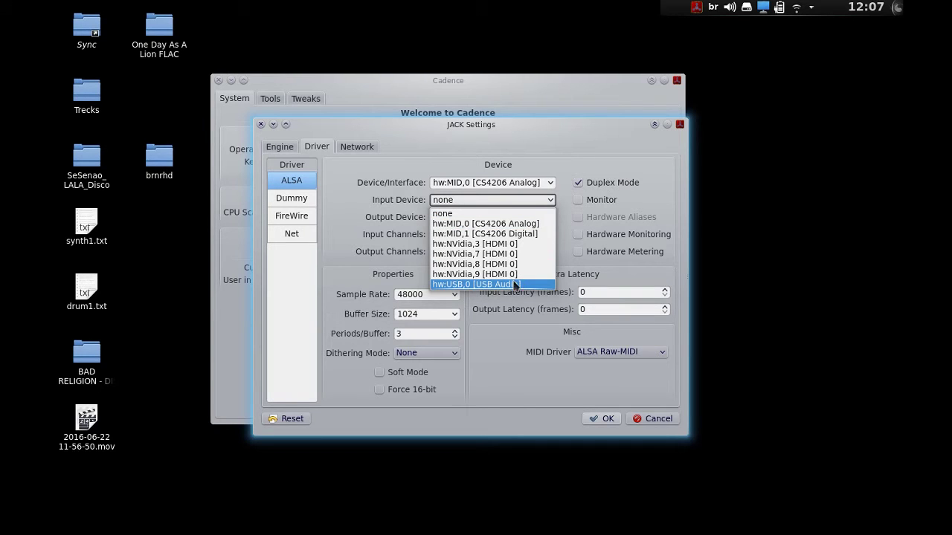
left_click(544, 196)
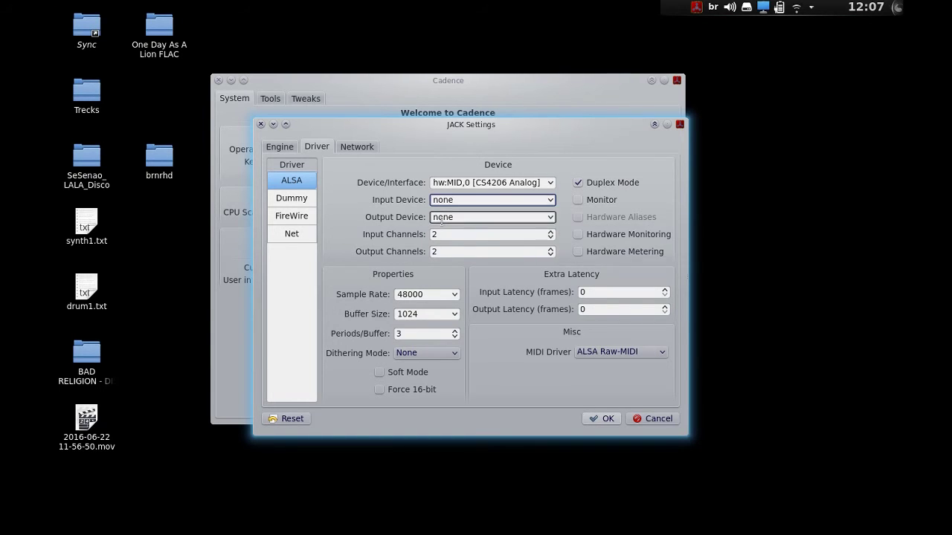
left_click(578, 182)
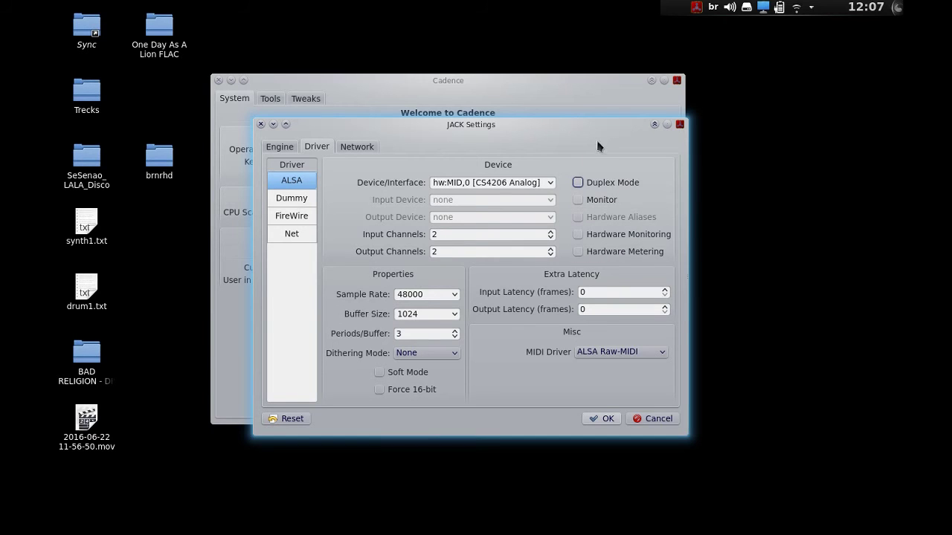
Step: Review the available ALSA sample rates and select 48000
left_click_drag(555, 126, 561, 133)
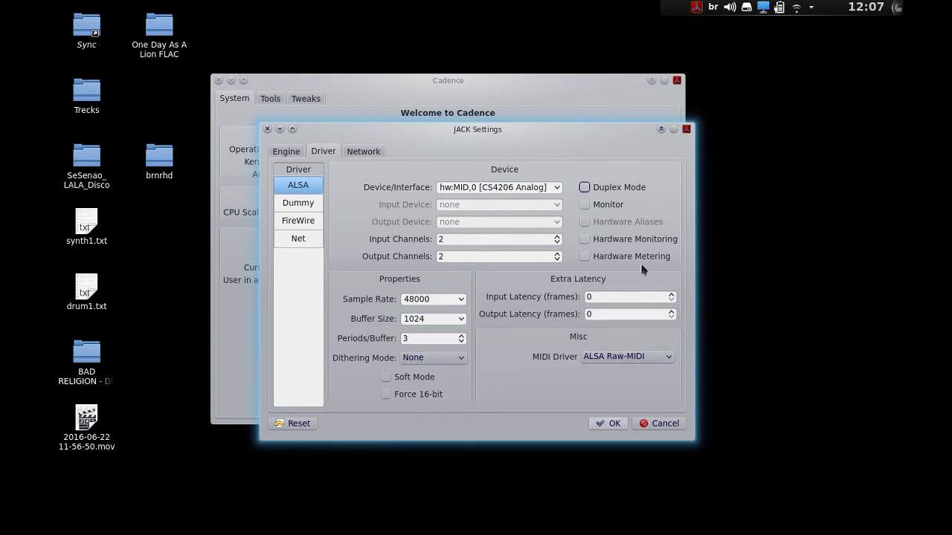
left_click_drag(601, 139, 580, 134)
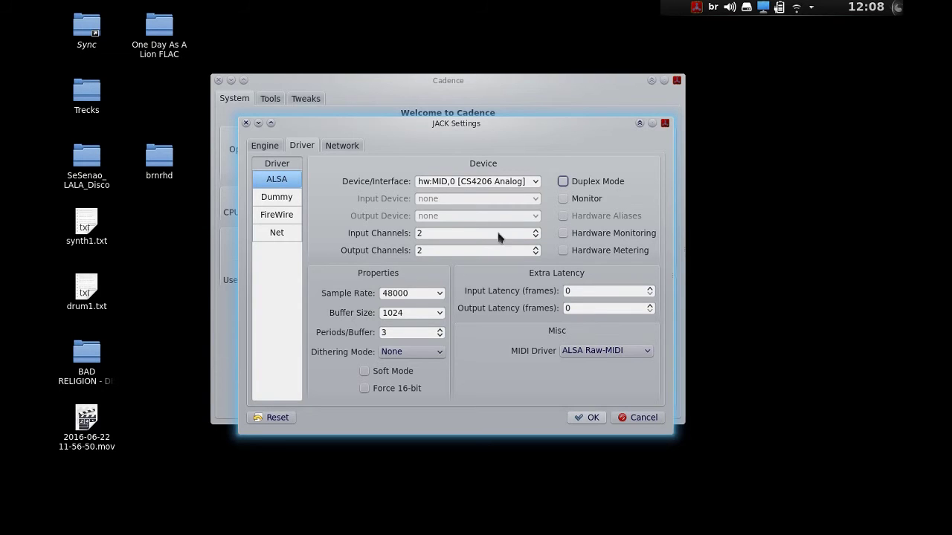
left_click_drag(416, 132, 407, 129)
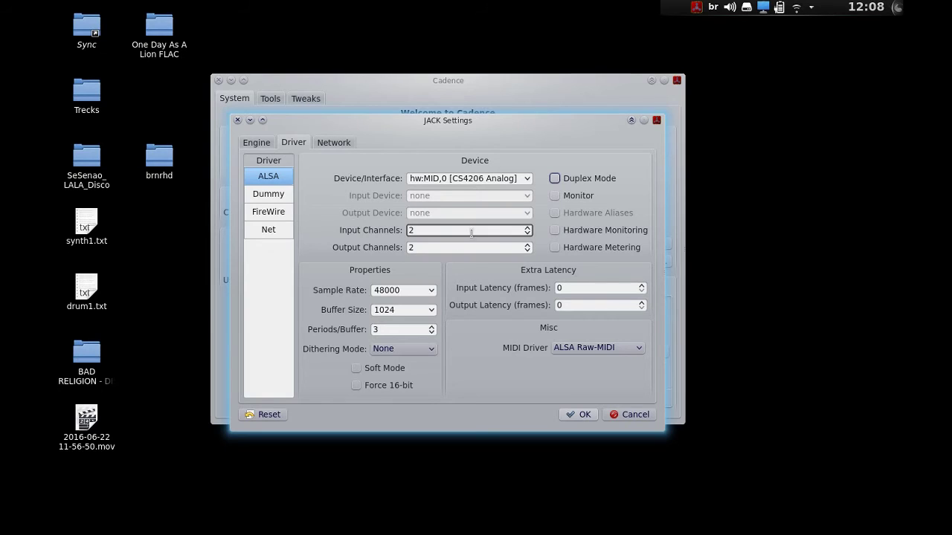
left_click(431, 290)
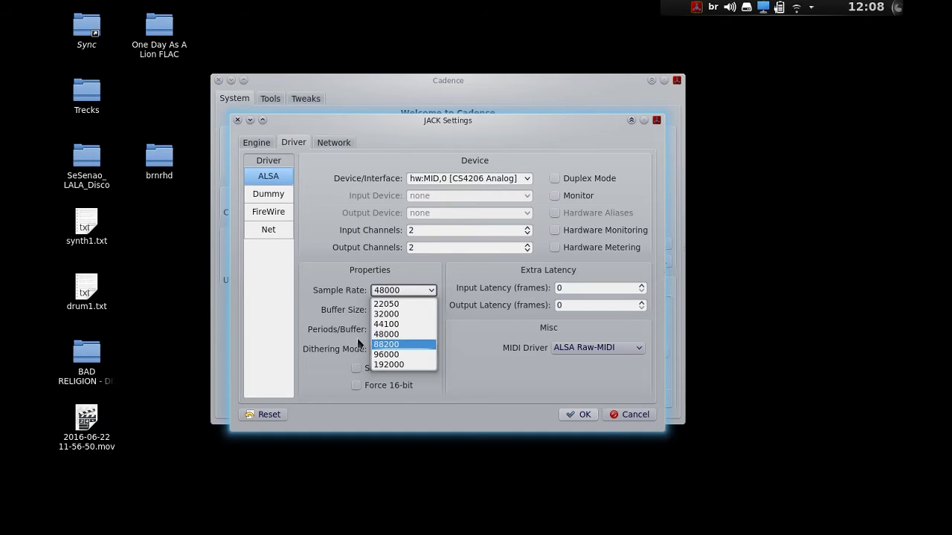
left_click(400, 333)
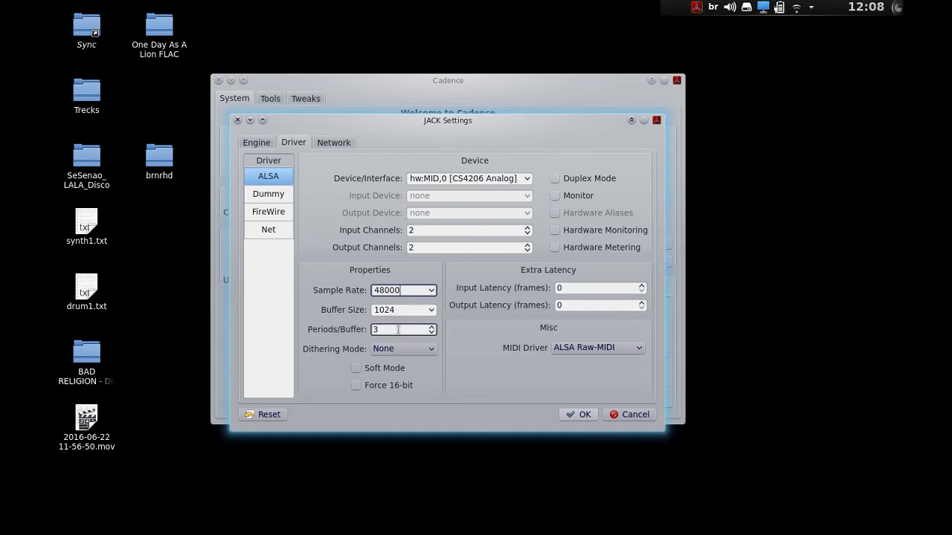
Step: Accept the JACK settings, minimize Cadence, and open latency.jpg from the desktop to view the latency diagram
left_click(405, 292)
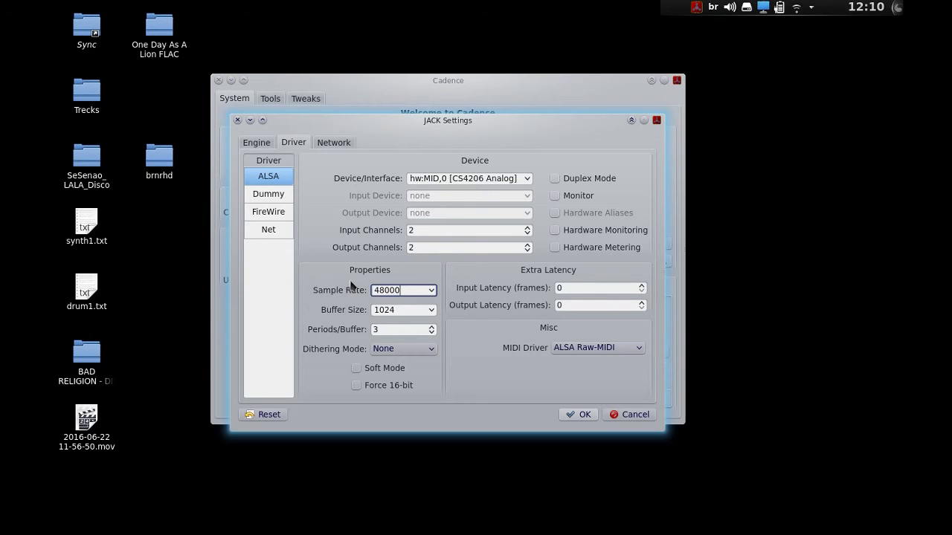
left_click(578, 415)
left_click(231, 81)
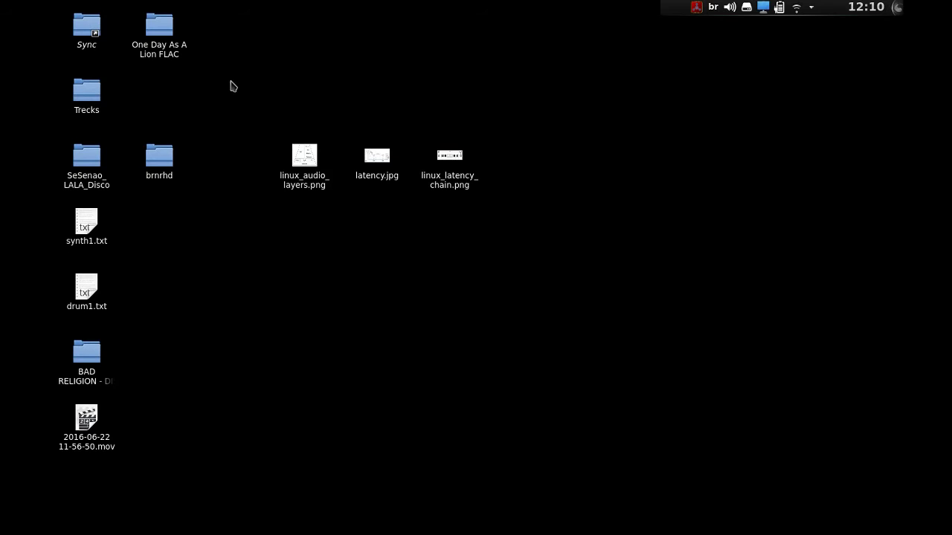
double_click(376, 158)
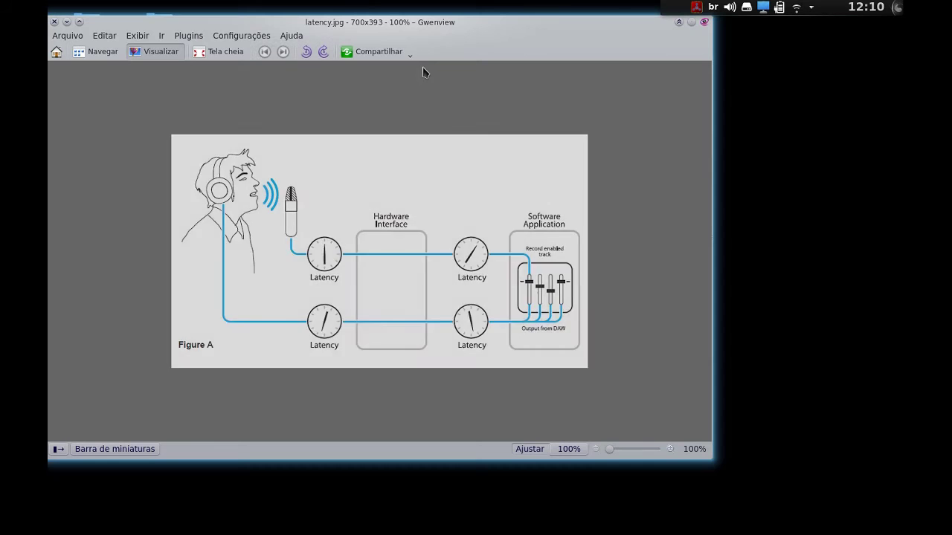
left_click_drag(421, 22, 513, 60)
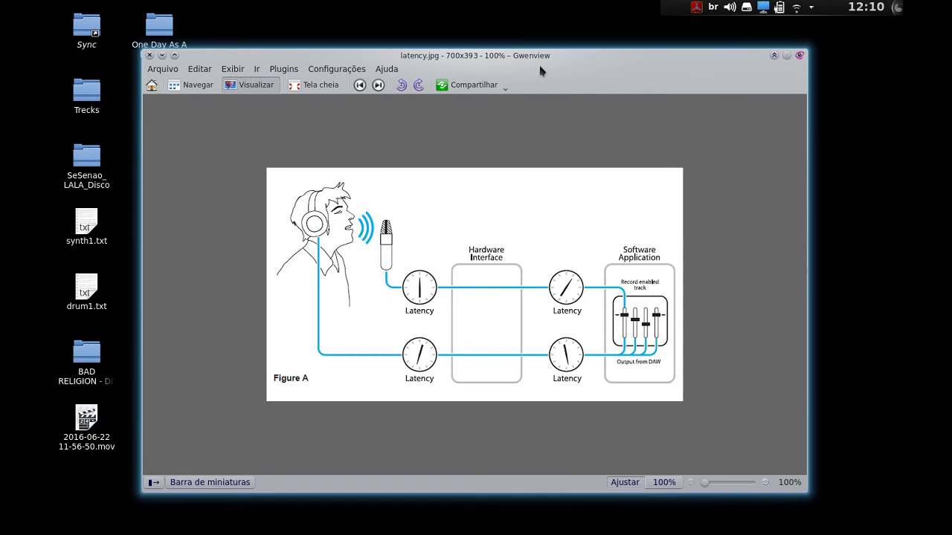
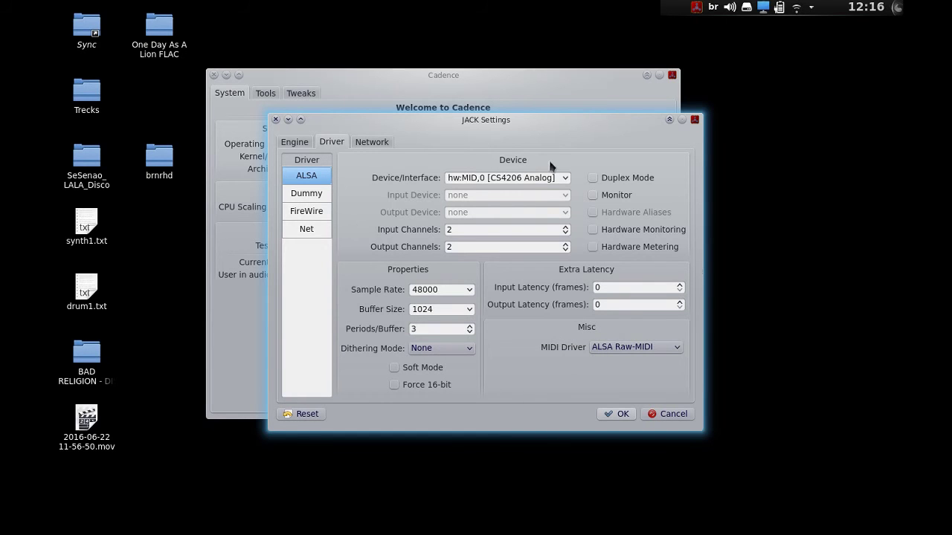
Step: Arrange the Cadence and JACK Settings windows to compare the JACK status with the ALSA driver properties
left_click_drag(458, 119, 581, 146)
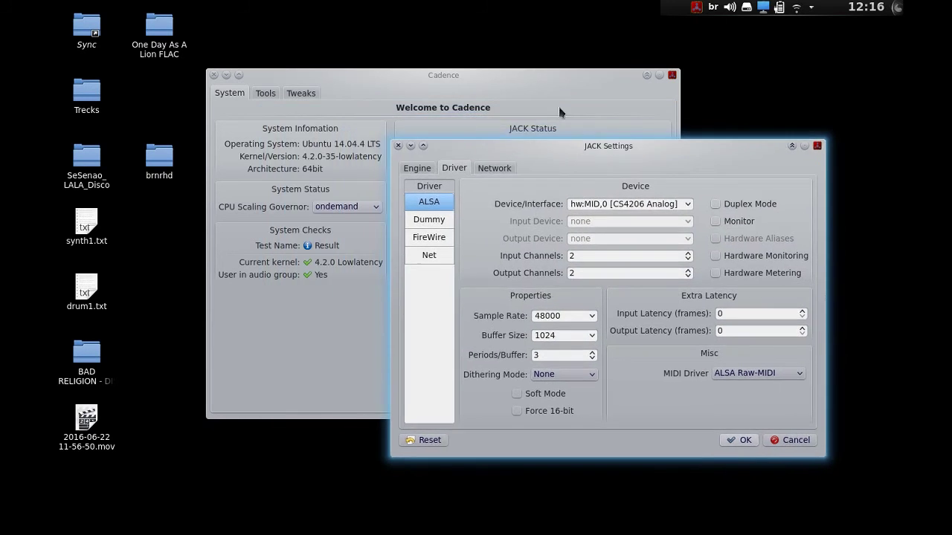
left_click_drag(533, 79, 438, 51)
left_click_drag(461, 148, 663, 130)
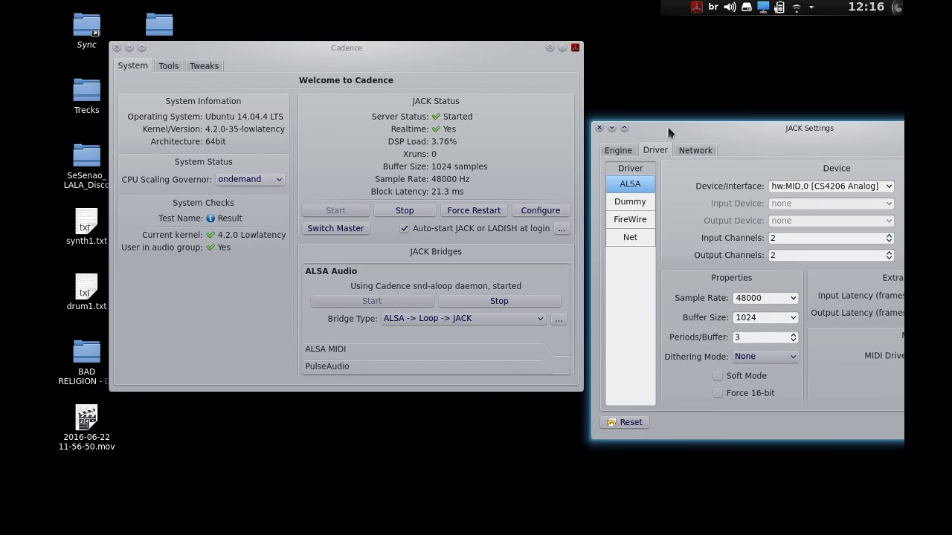
left_click_drag(666, 124, 659, 116)
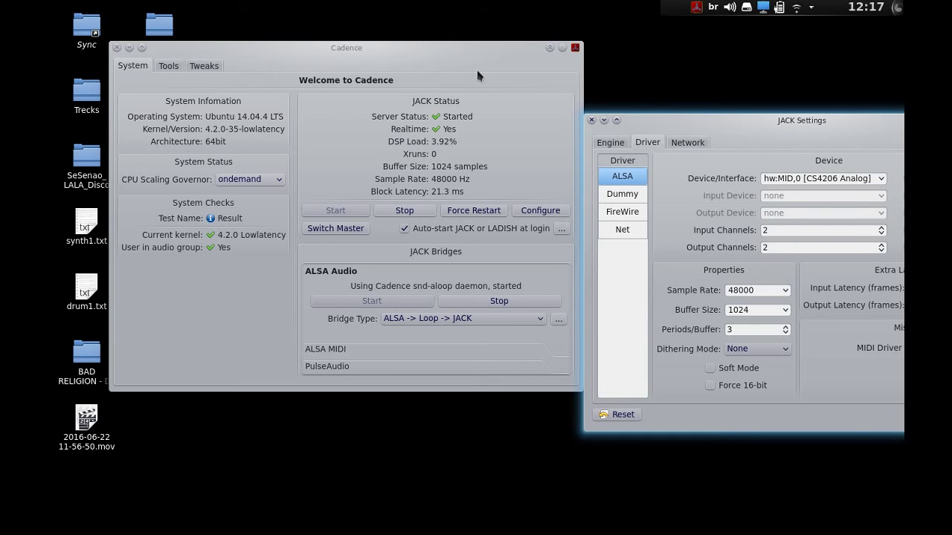
left_click_drag(480, 47, 452, 51)
left_click_drag(666, 120, 638, 77)
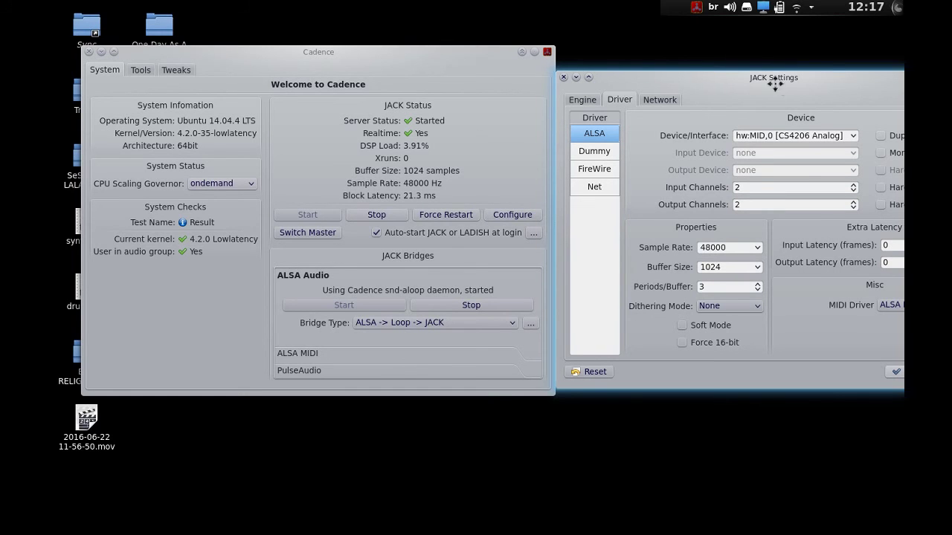
left_click_drag(773, 82, 479, 59)
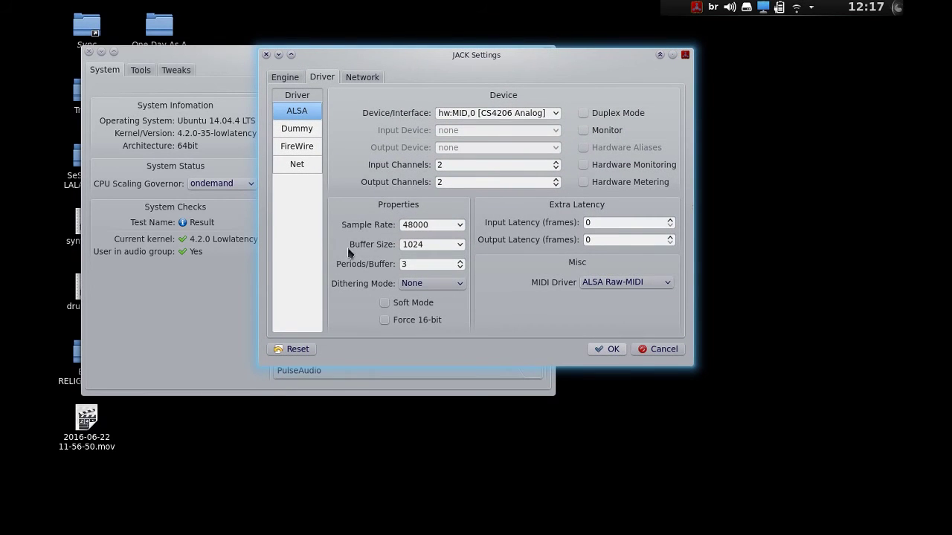
Step: Set the ALSA driver's buffer size to 256, check the Periods/Buffer value, and accept the settings
left_click(460, 246)
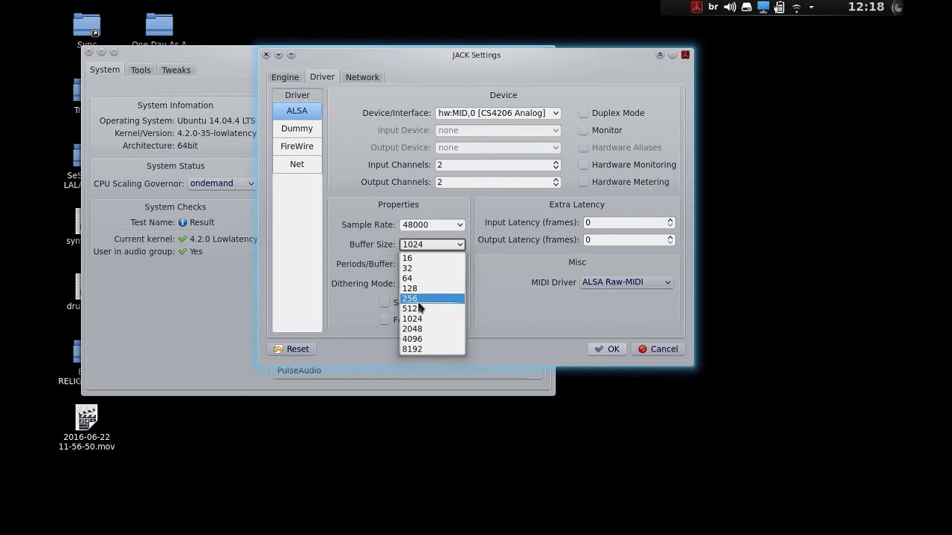
left_click(425, 298)
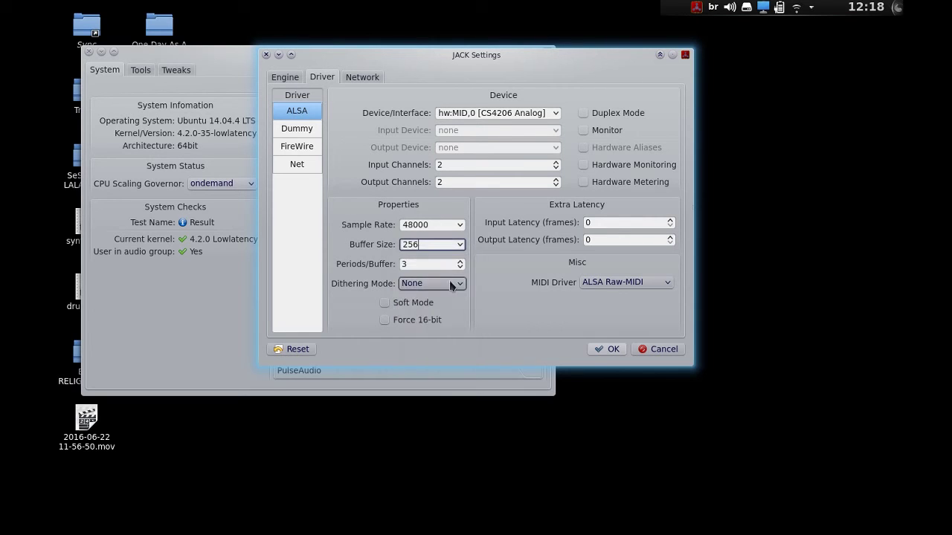
double_click(413, 265)
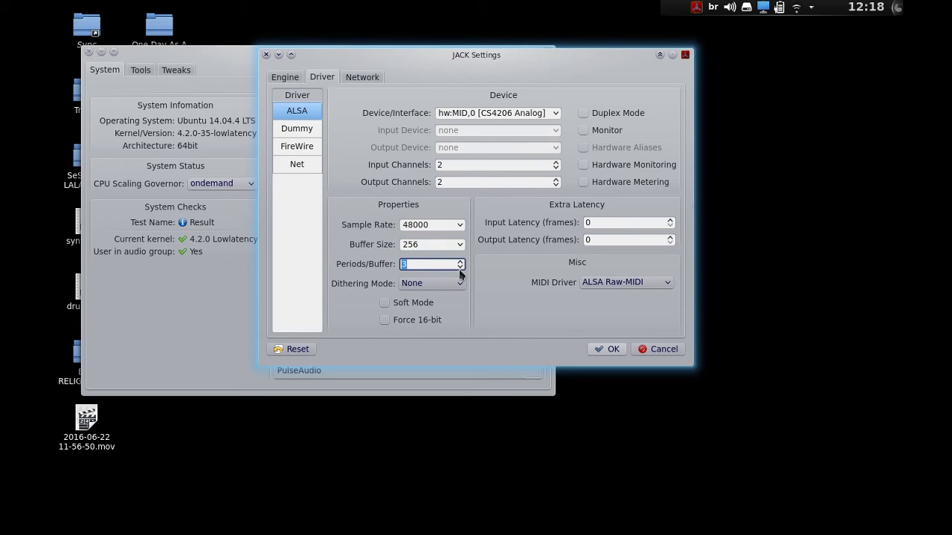
type("2")
left_click(610, 350)
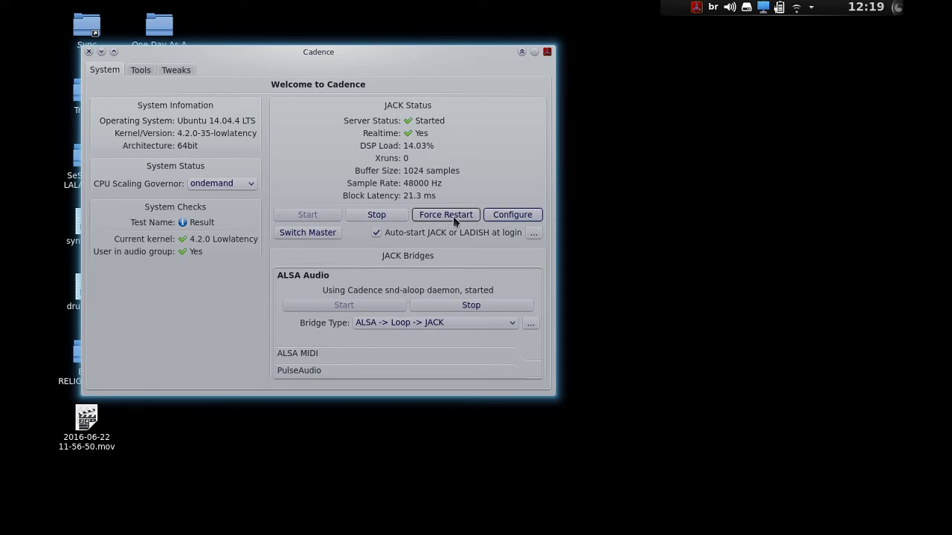
Step: Force a restart of JACK to apply the new buffer size, confirming the restart and closing the resulting notice
left_click_drag(355, 52, 460, 68)
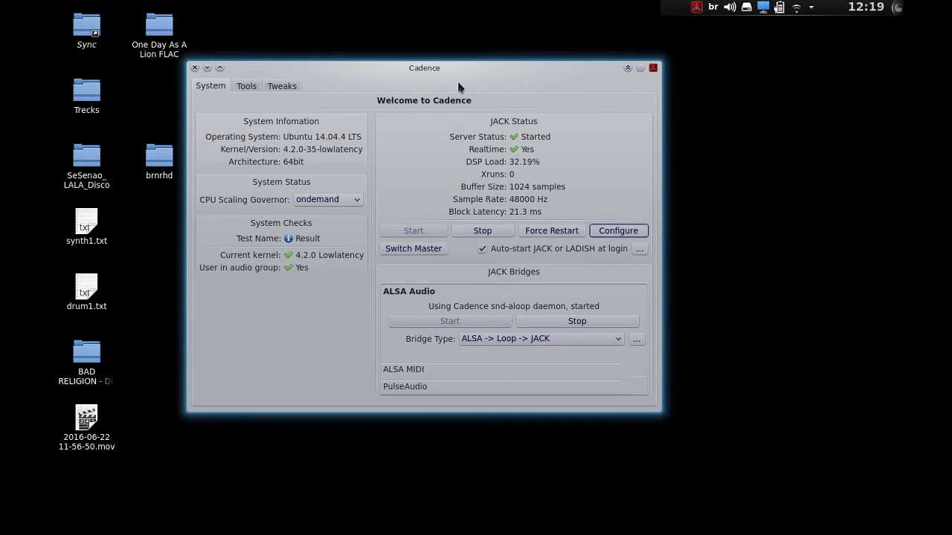
left_click_drag(532, 78, 523, 78)
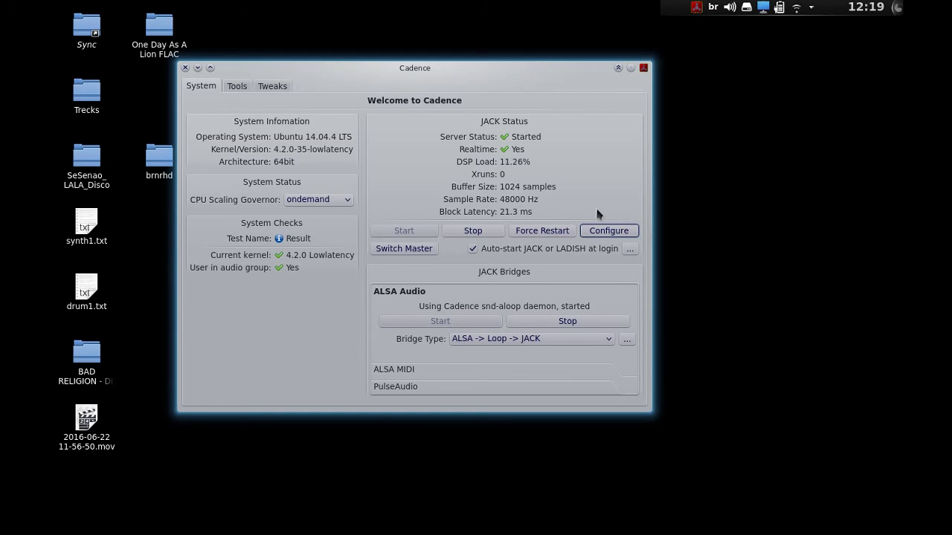
left_click(550, 232)
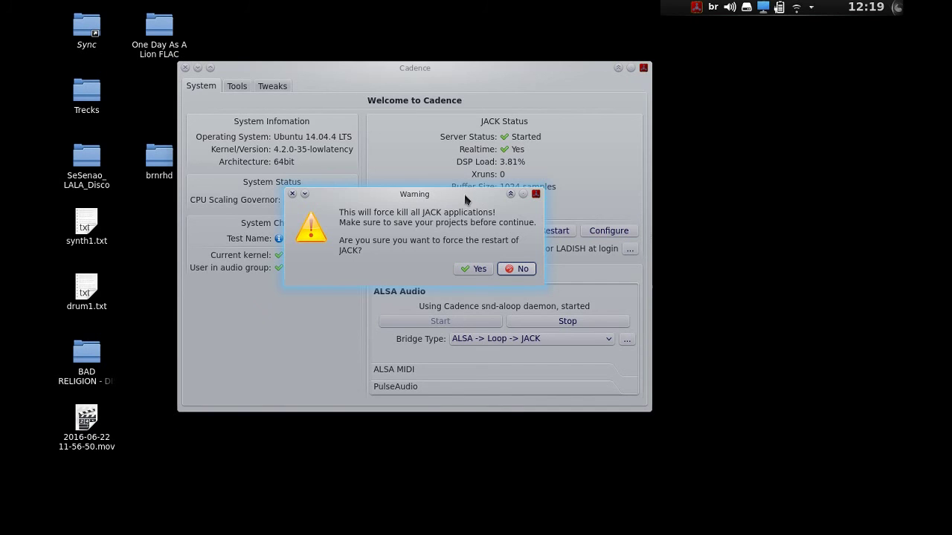
left_click_drag(466, 196, 458, 183)
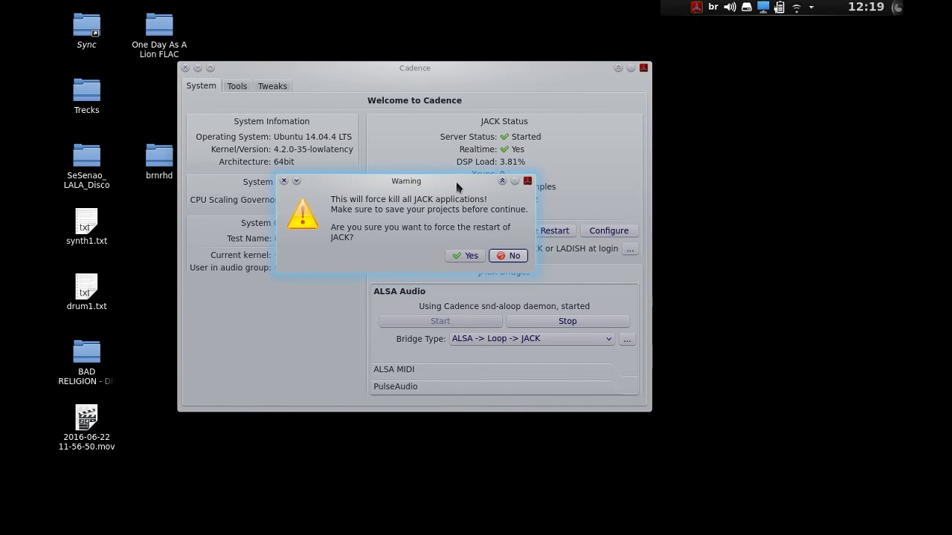
left_click(467, 256)
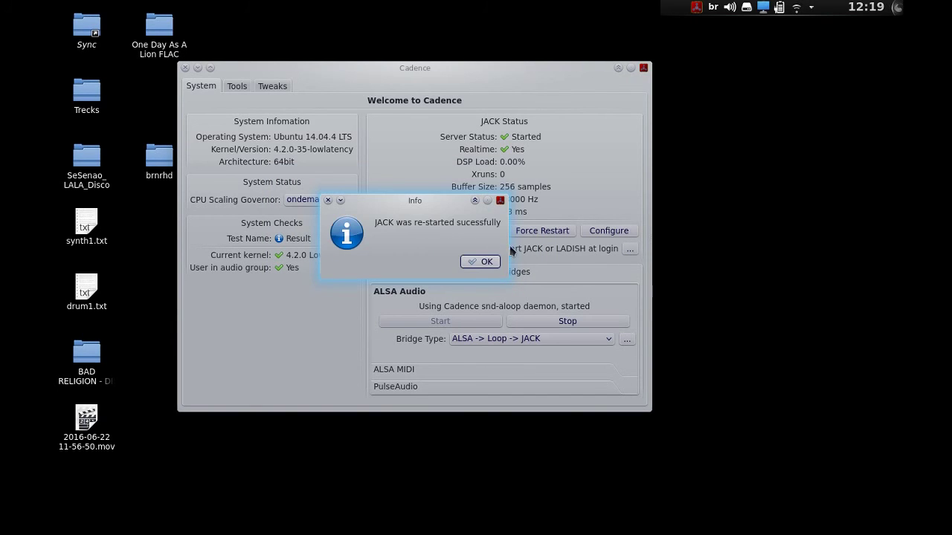
left_click(492, 263)
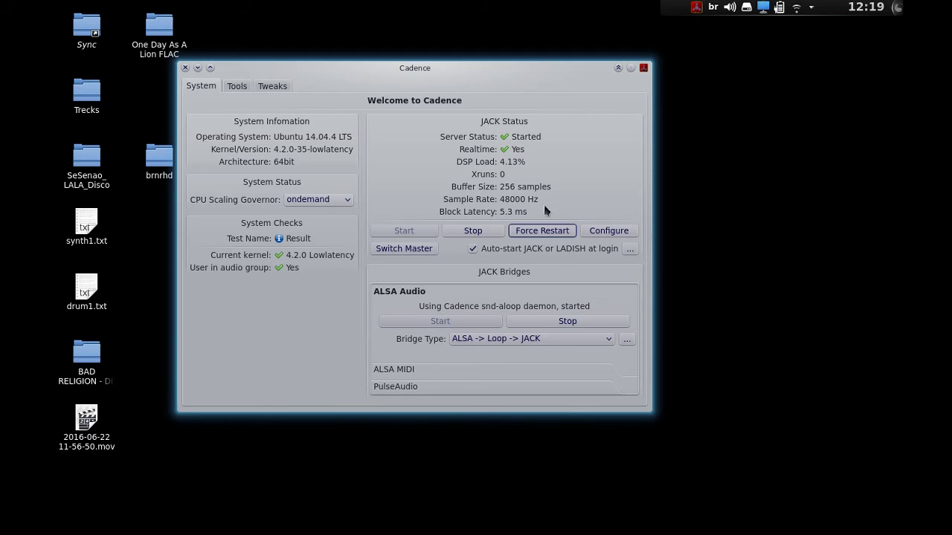
left_click_drag(550, 73, 544, 82)
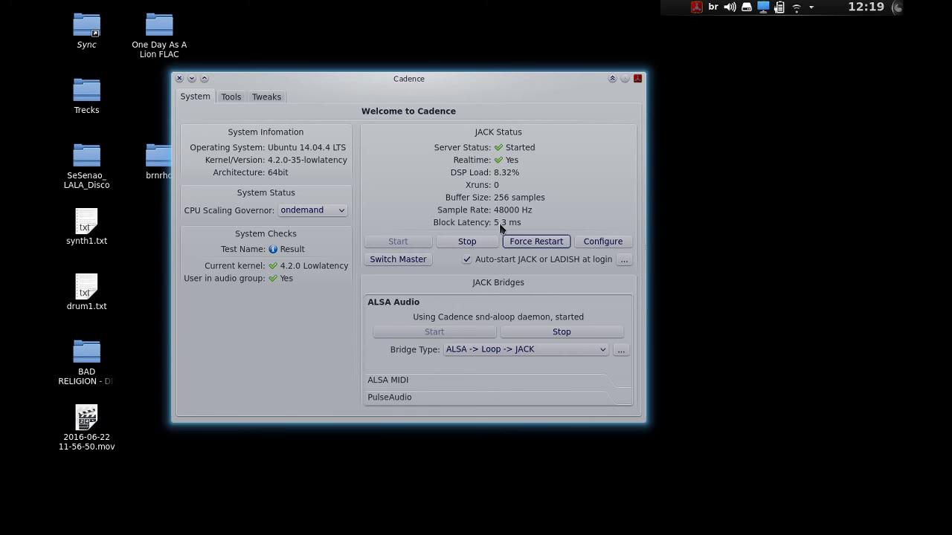
Step: Reopen the JACK settings, review the buffer size options with 256 selected, and close the settings
left_click(601, 242)
left_click(267, 54)
left_click(611, 242)
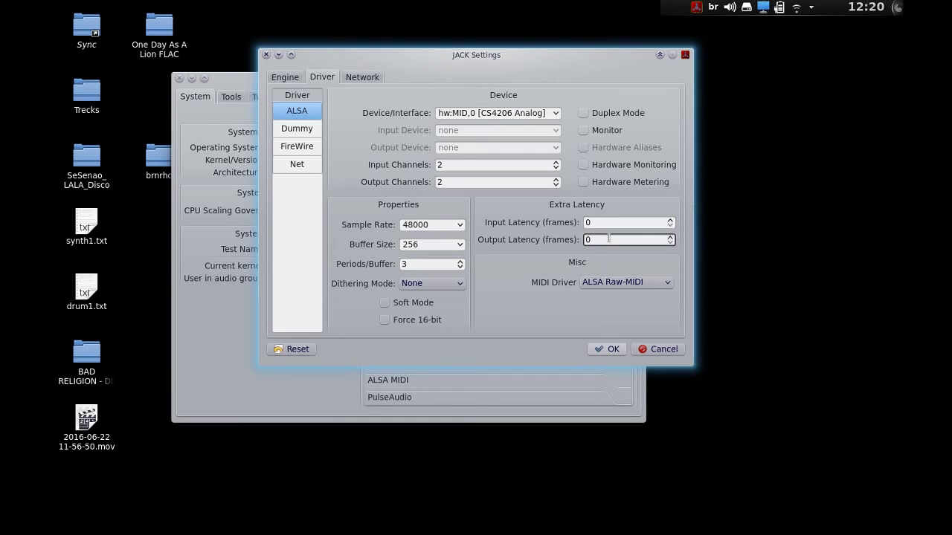
left_click(461, 247)
left_click(481, 239)
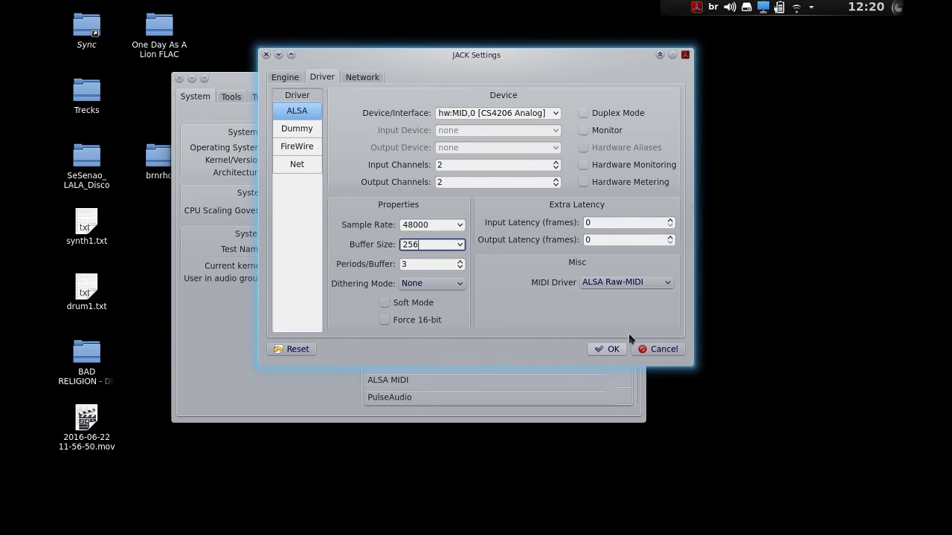
left_click(606, 350)
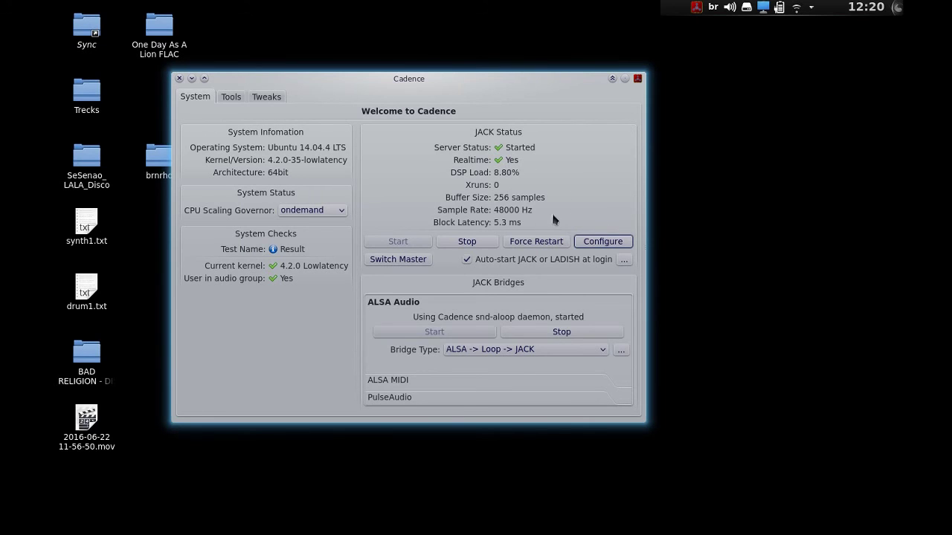
Step: Try setting the ALSA driver to 6 input channels and 5 output channels, and accept the settings
left_click(595, 243)
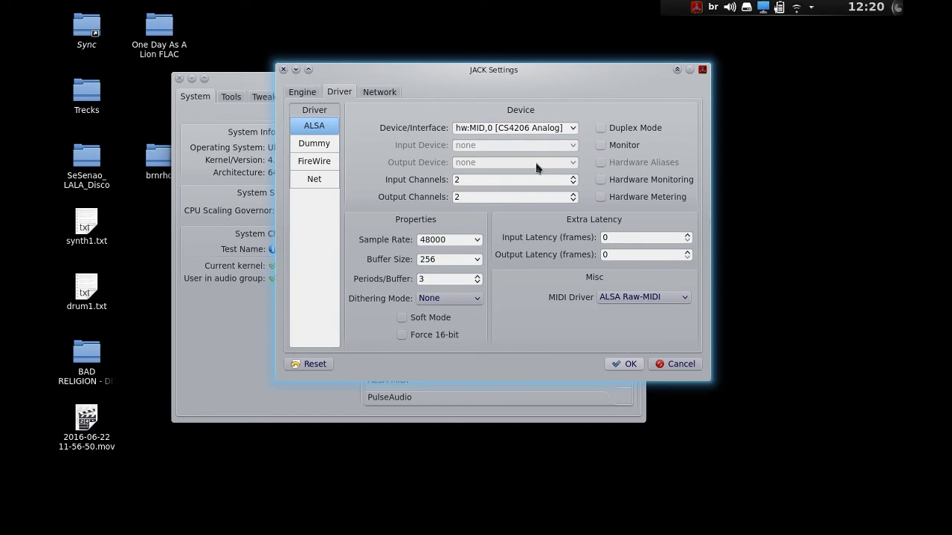
left_click(574, 178)
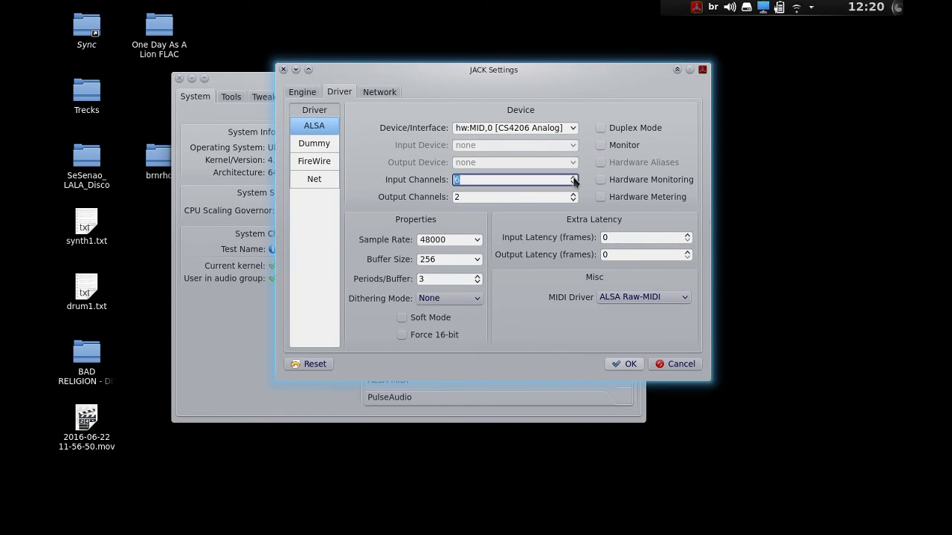
left_click(573, 194)
left_click(573, 195)
left_click(574, 194)
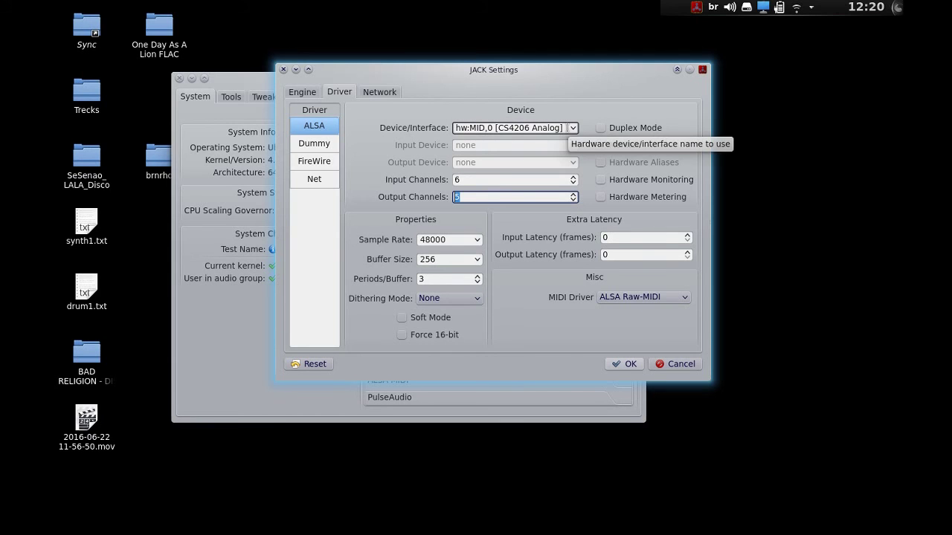
left_click(629, 363)
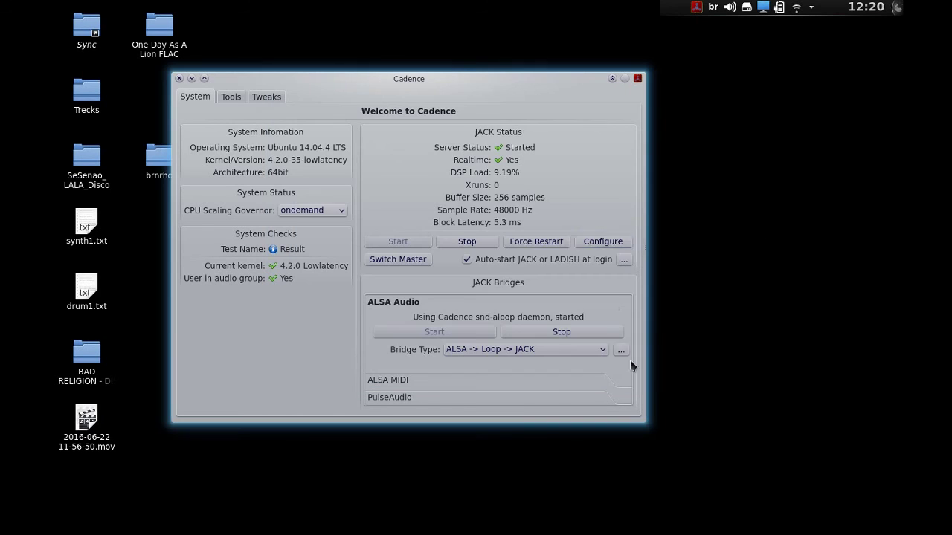
Step: Force a restart of JACK with the changed channel counts and dismiss the resulting notice
left_click(542, 242)
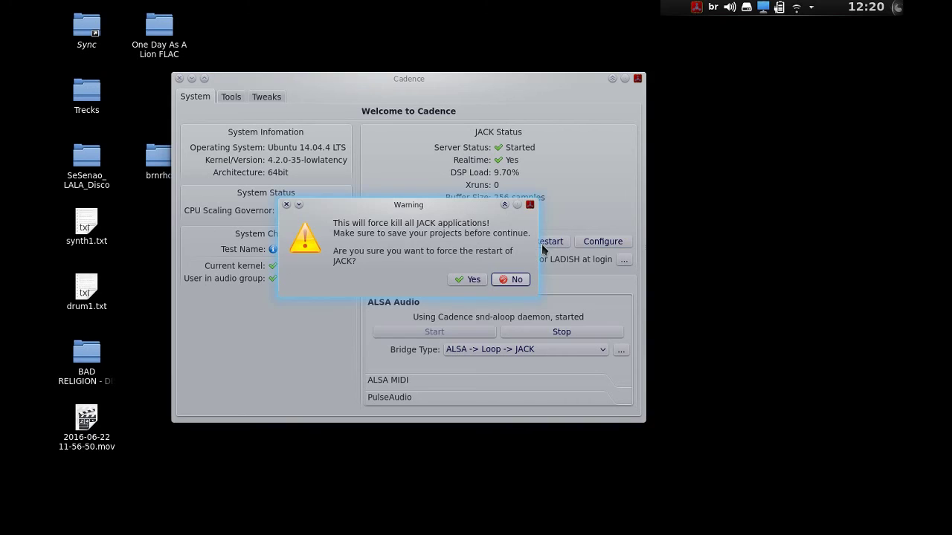
left_click(463, 280)
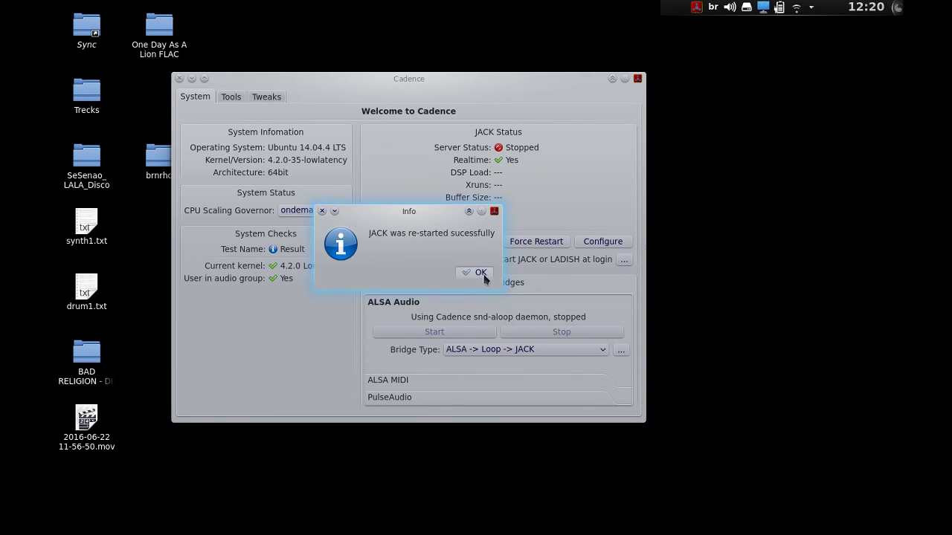
left_click(480, 273)
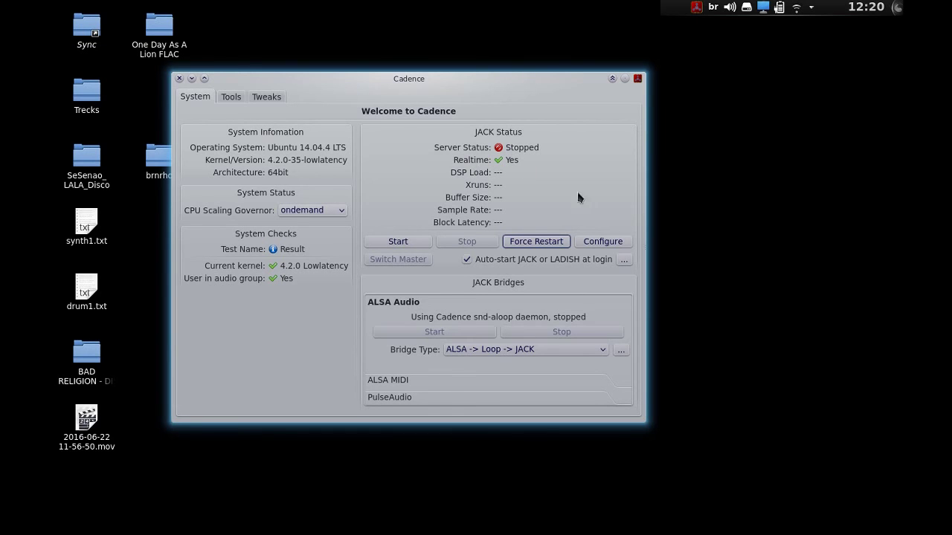
Step: Set both the input and output channels of the ALSA driver to 2 and accept the JACK settings
left_click(610, 241)
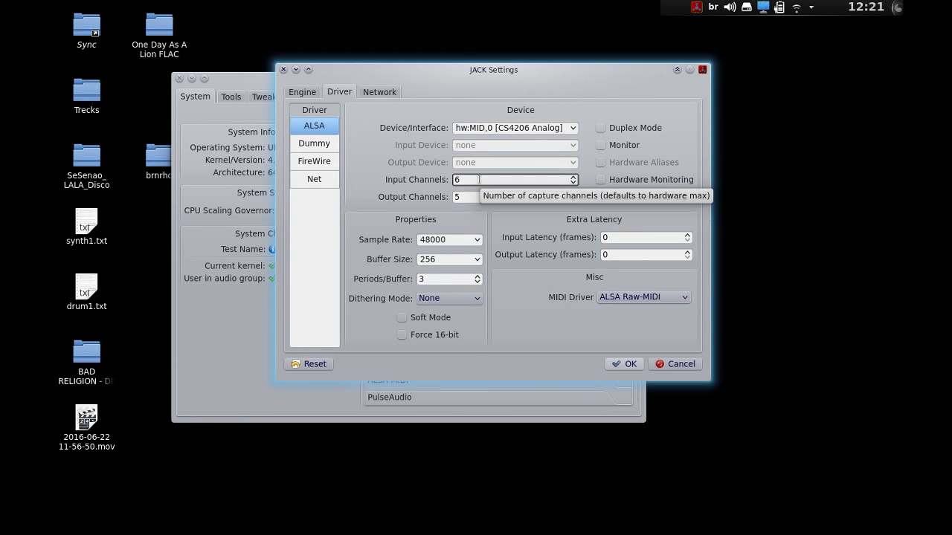
left_click_drag(478, 179, 437, 178)
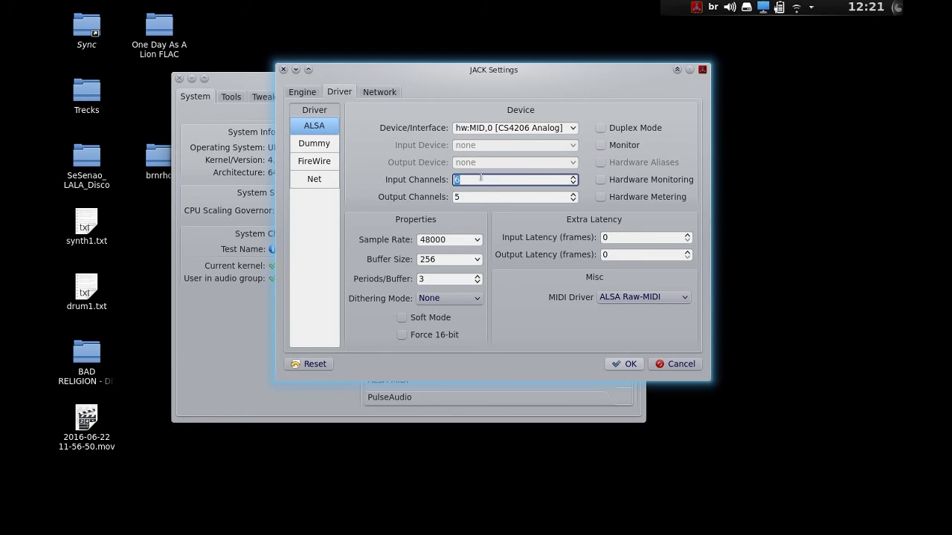
type("2")
double_click(467, 197)
type("2")
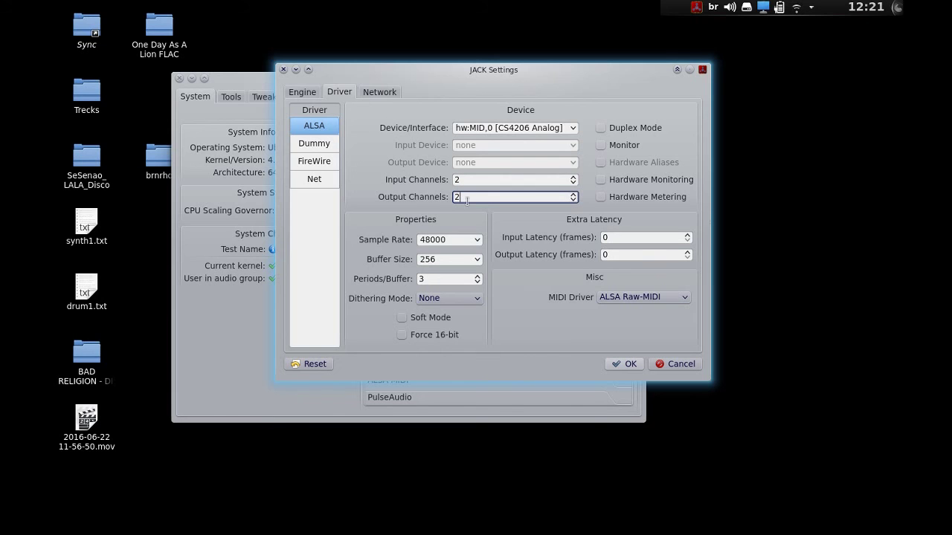
left_click(624, 364)
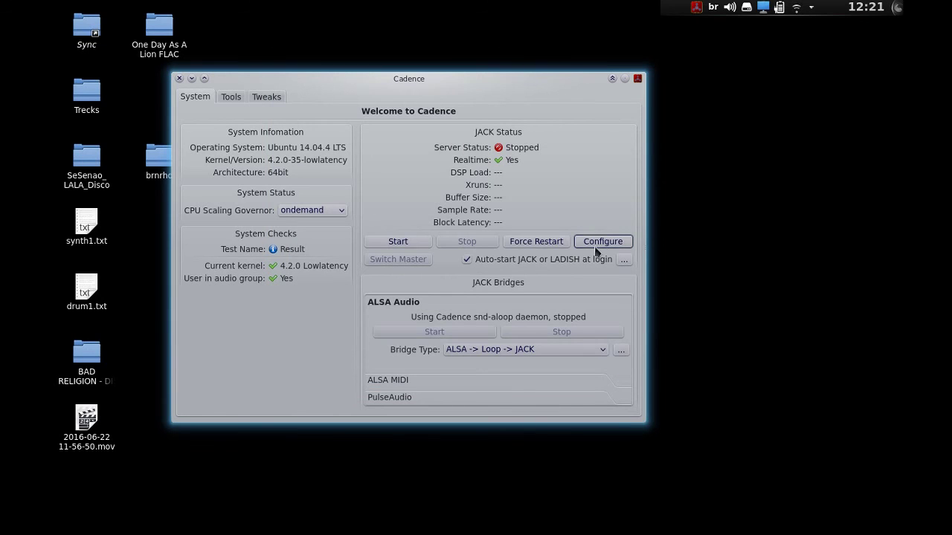
Step: Force a restart of JACK with 2 input and 2 output channels and dismiss the resulting notice
left_click(529, 244)
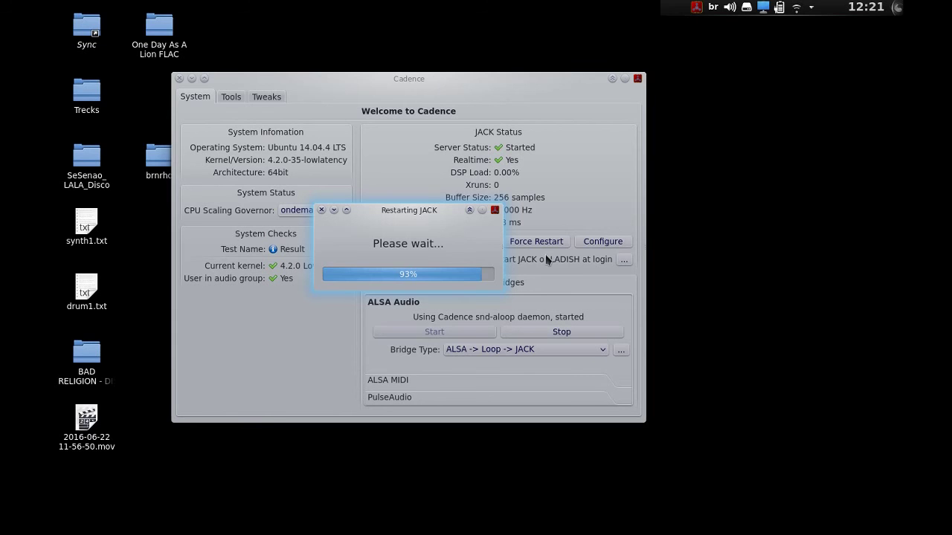
left_click(483, 273)
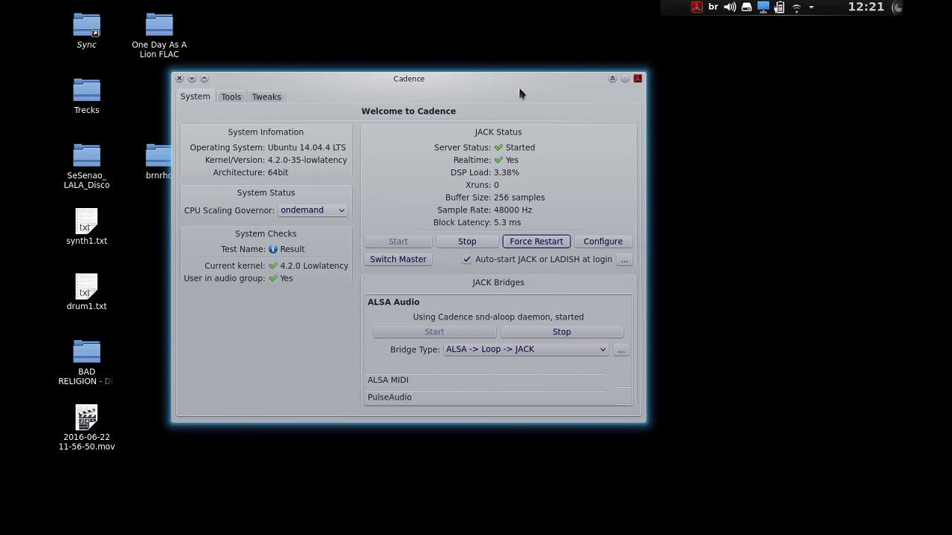
left_click_drag(532, 83, 551, 69)
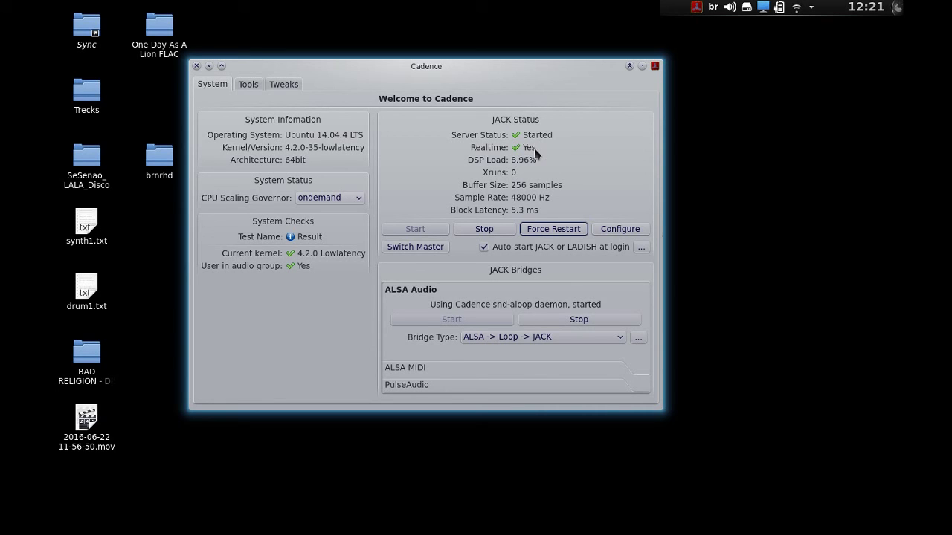
left_click_drag(418, 68, 453, 69)
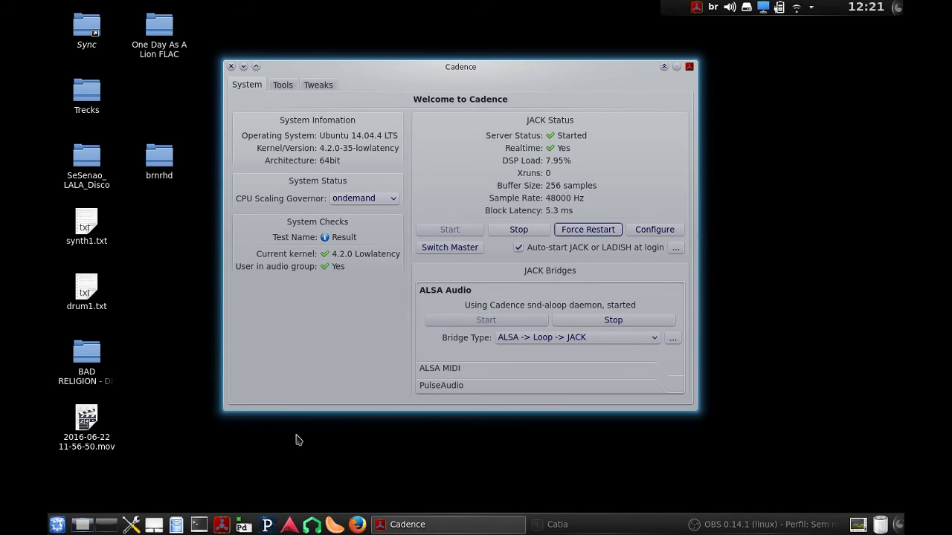
left_click(312, 525)
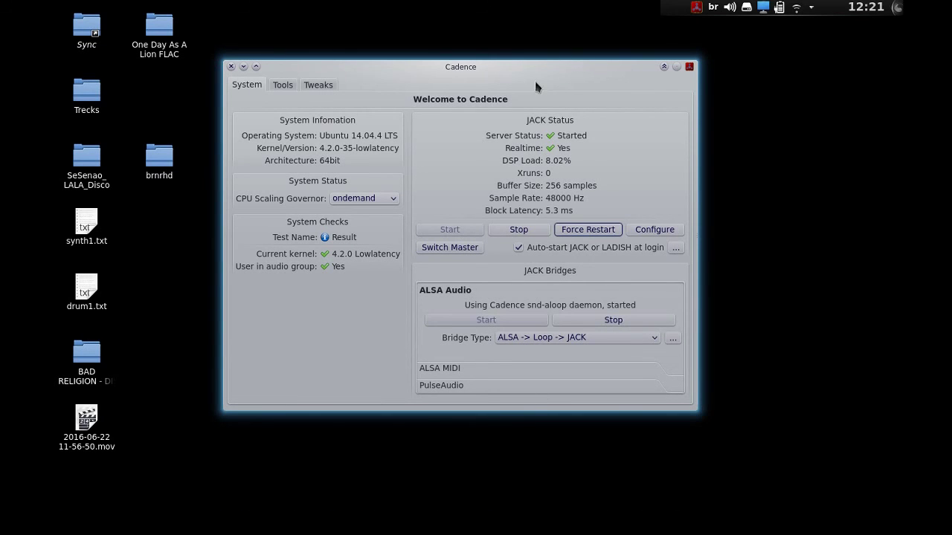
left_click_drag(535, 87, 502, 92)
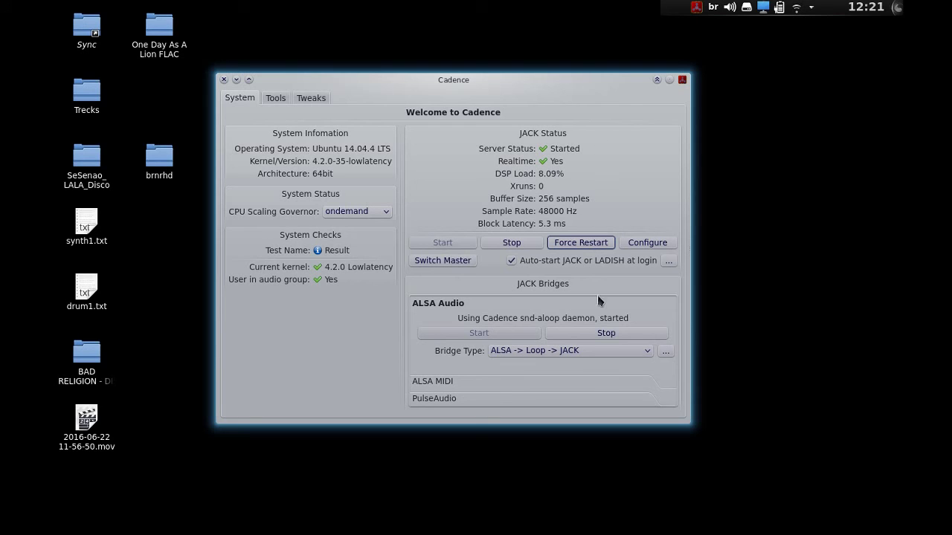
left_click_drag(575, 98, 540, 49)
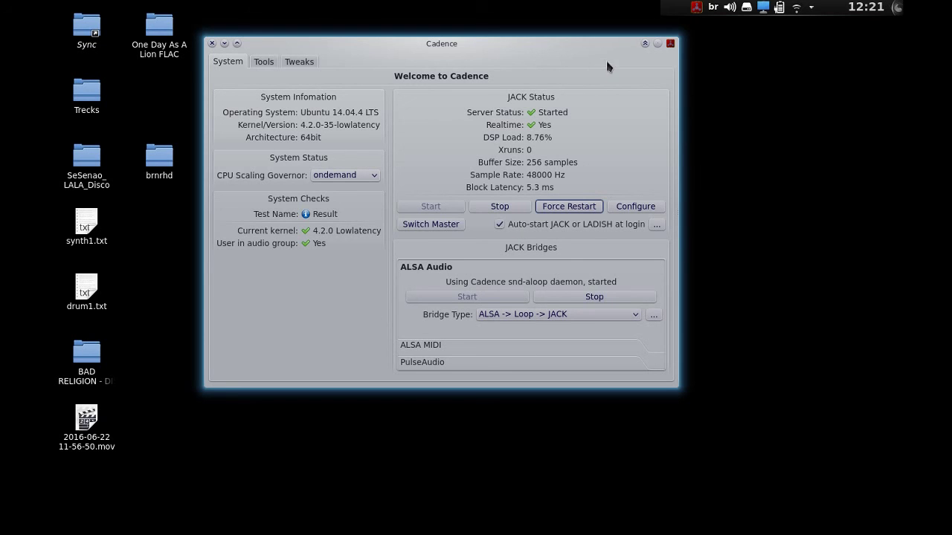
left_click_drag(595, 40, 593, 47)
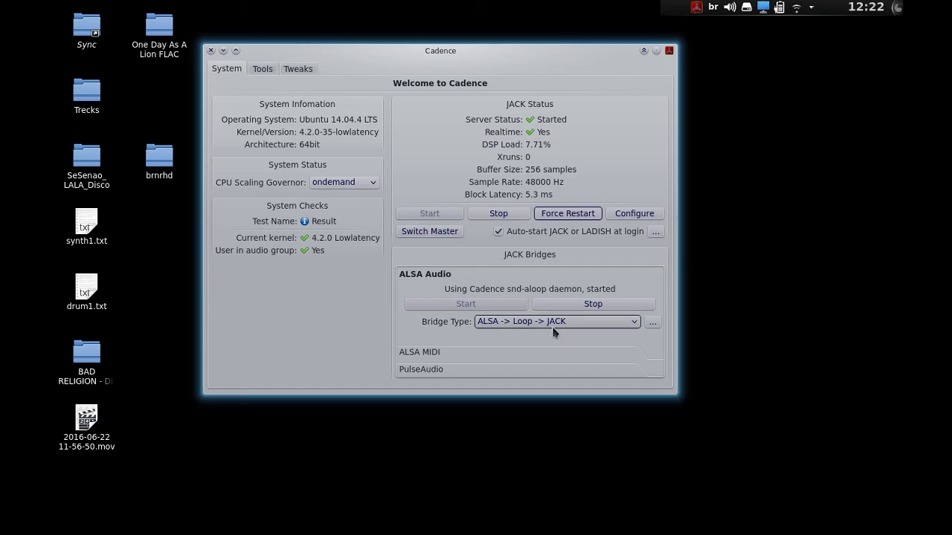
Step: Review the ALSA MIDI and PulseAudio sections of the JACK bridges and return to ALSA Audio
left_click(443, 353)
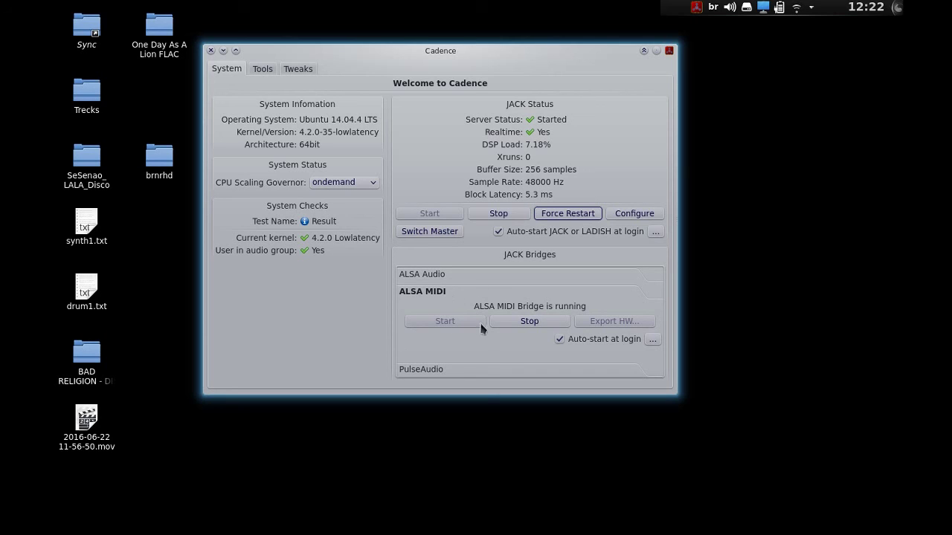
left_click(446, 368)
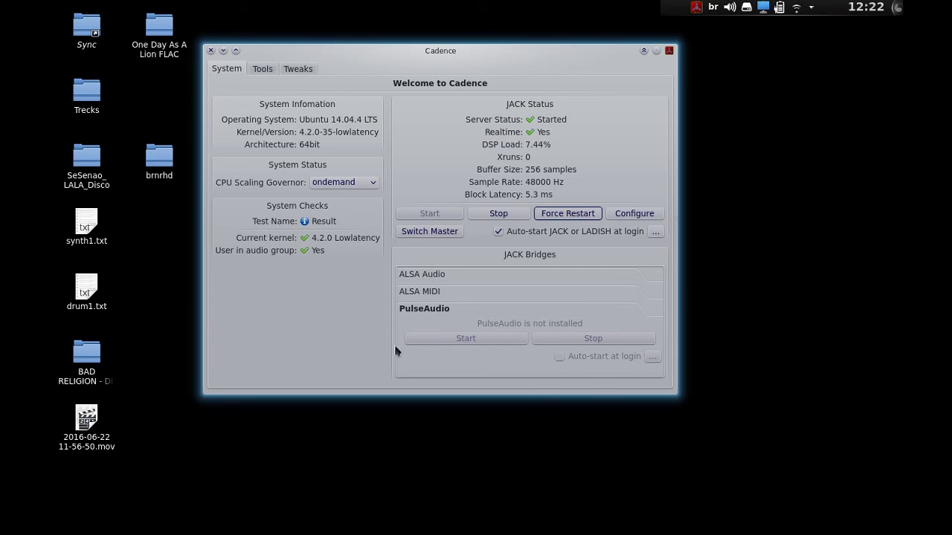
left_click(465, 274)
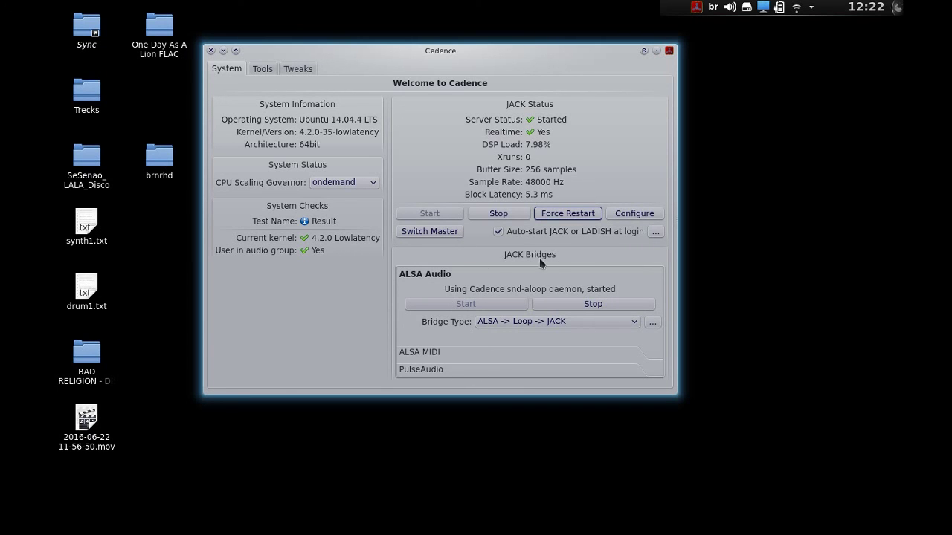
mouse_move(468, 52)
left_mouse_down()
mouse_move(523, 48)
mouse_move(509, 55)
mouse_move(479, 39)
mouse_move(458, 51)
left_mouse_up()
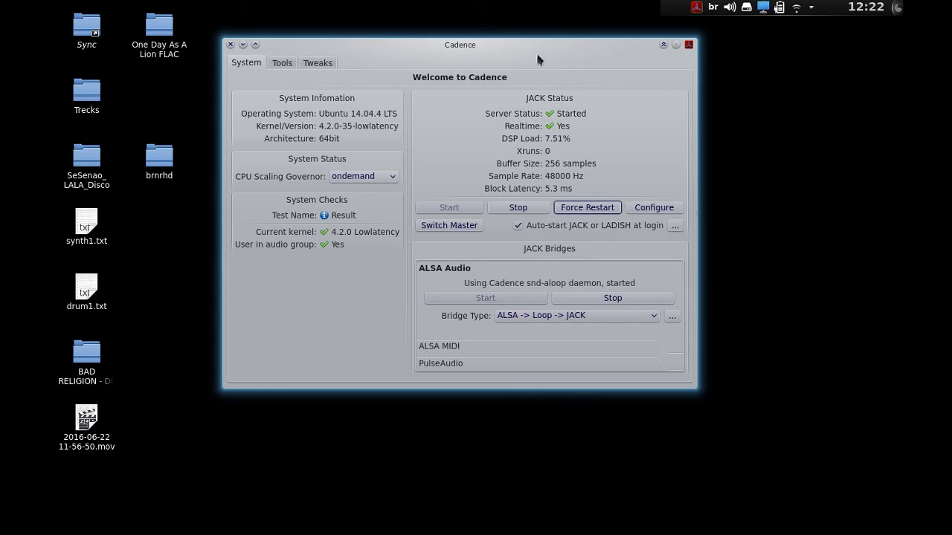
left_click_drag(539, 59, 531, 71)
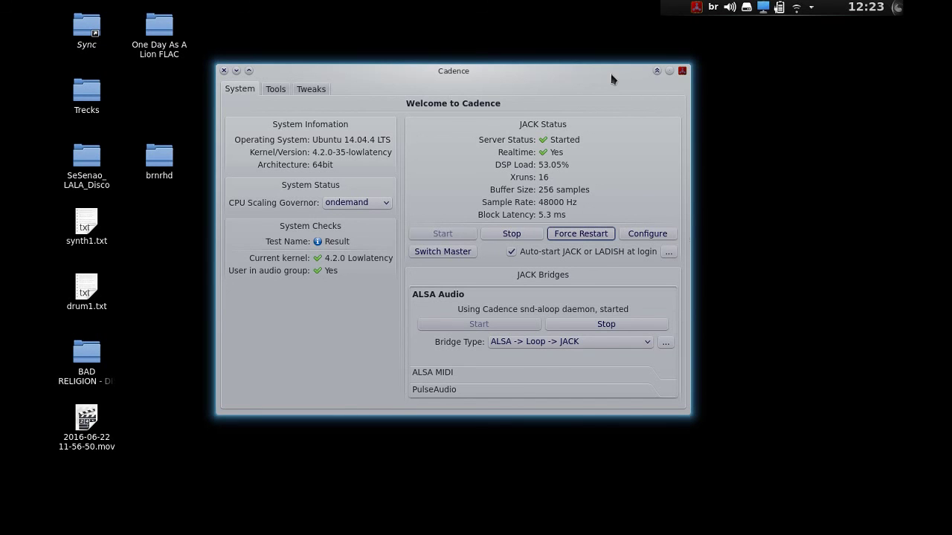
left_click_drag(611, 79, 606, 88)
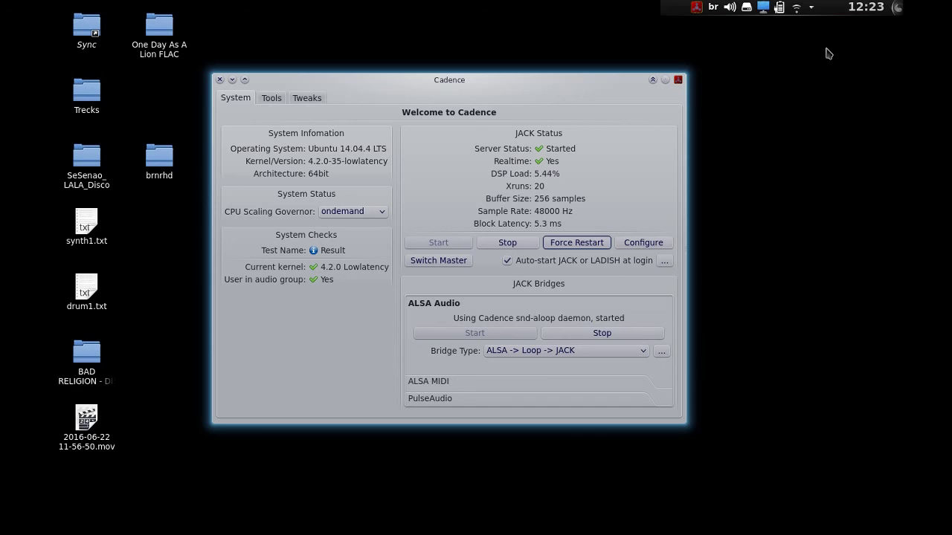
Step: Turn off the computer's wireless networking and dismiss the network connections list
left_click(796, 9)
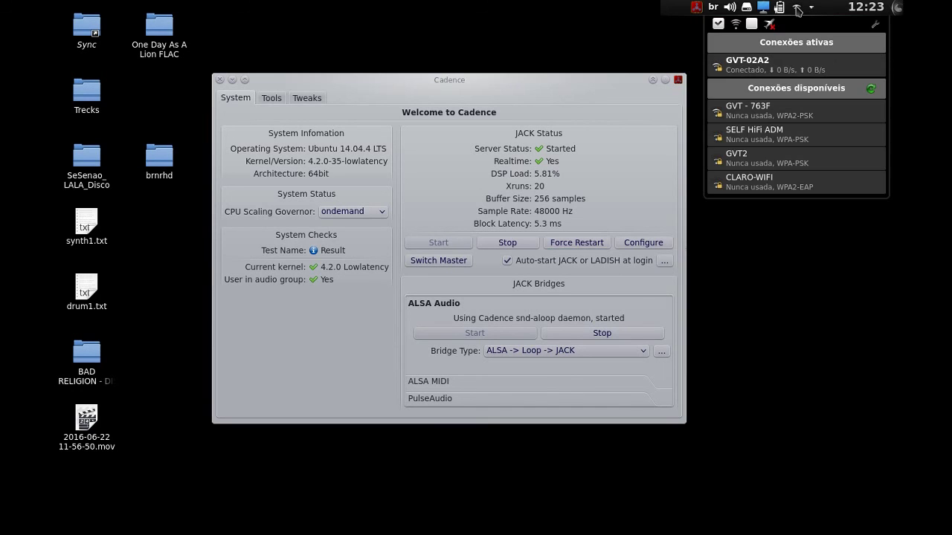
left_click(718, 24)
left_click(804, 238)
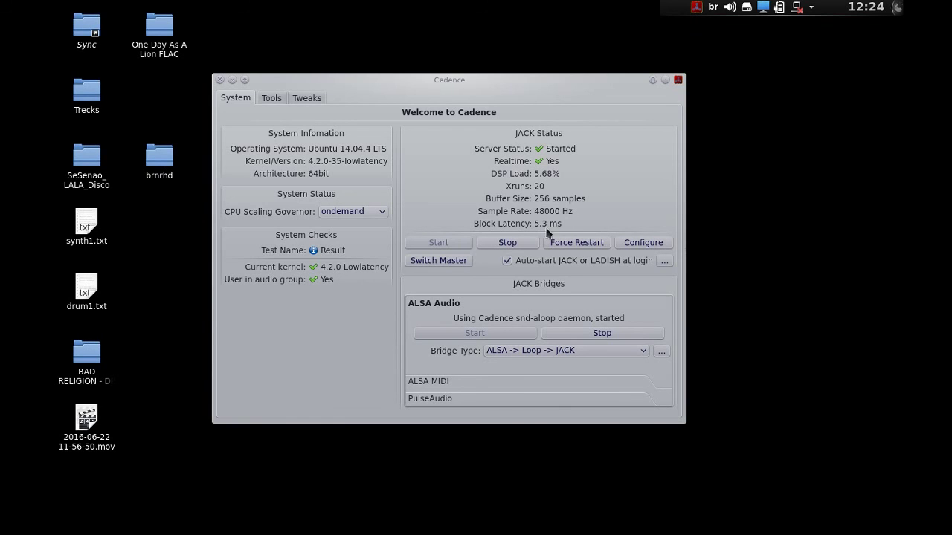
Step: Set the ALSA driver's buffer size to 1024 in the JACK settings and accept the change
left_click_drag(551, 88, 548, 98)
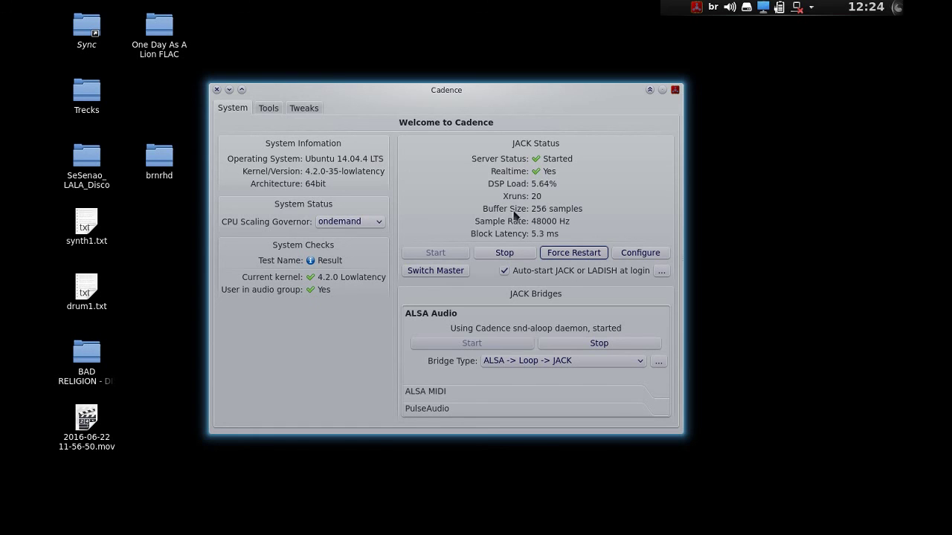
left_click(639, 254)
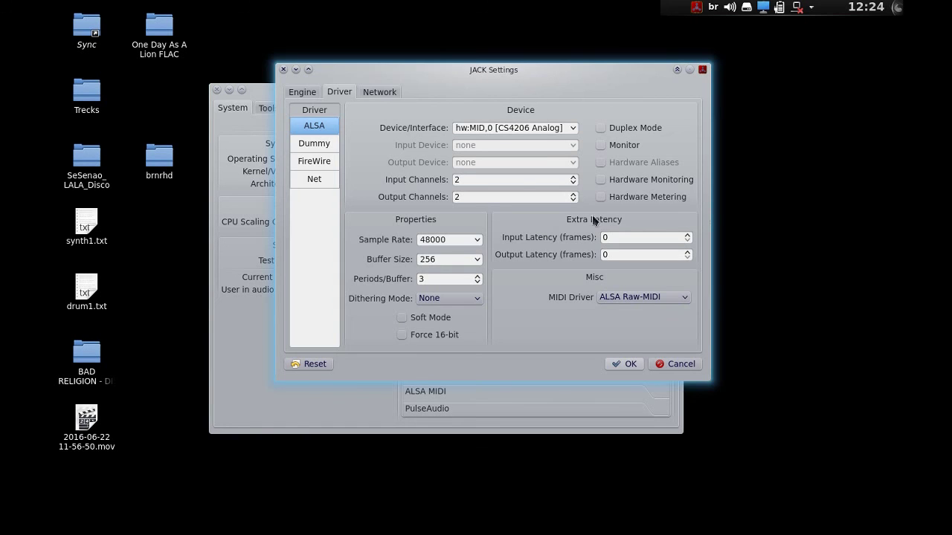
left_click_drag(591, 73, 589, 83)
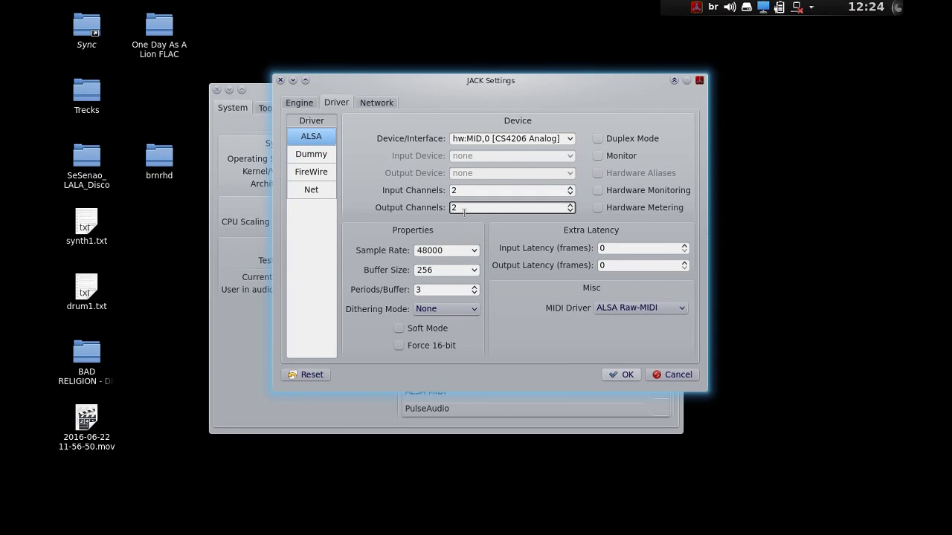
left_click(474, 272)
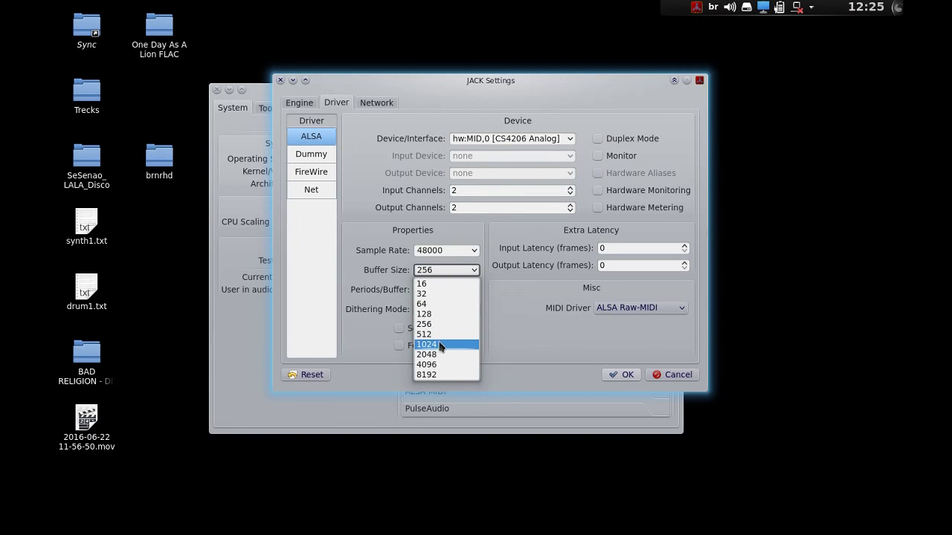
left_click(466, 347)
left_click(647, 379)
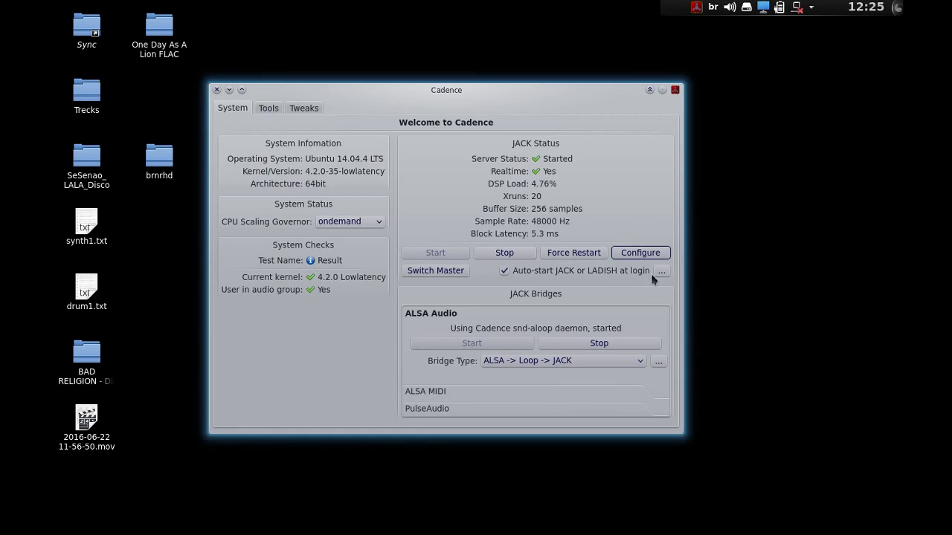
Step: Force a restart of JACK with the 1024-sample buffer and dismiss the resulting notice
left_click(581, 254)
left_click(507, 290)
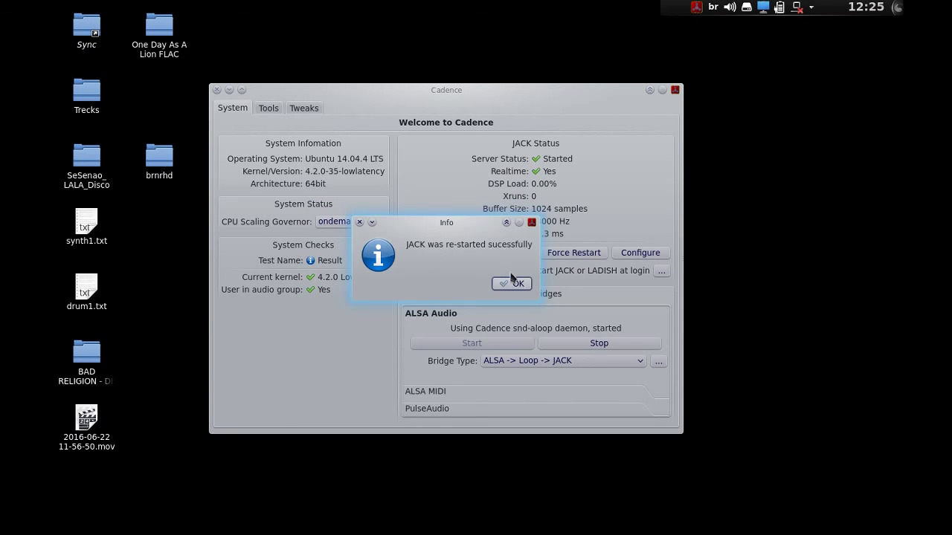
left_click(523, 281)
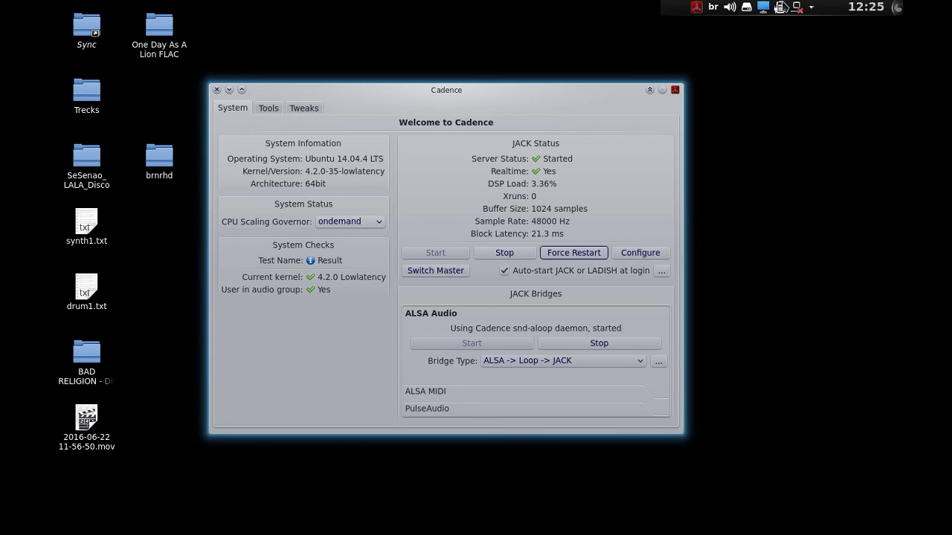
Step: Turn the computer's wireless networking back on and dismiss the network connections list
left_click(797, 7)
left_click(718, 26)
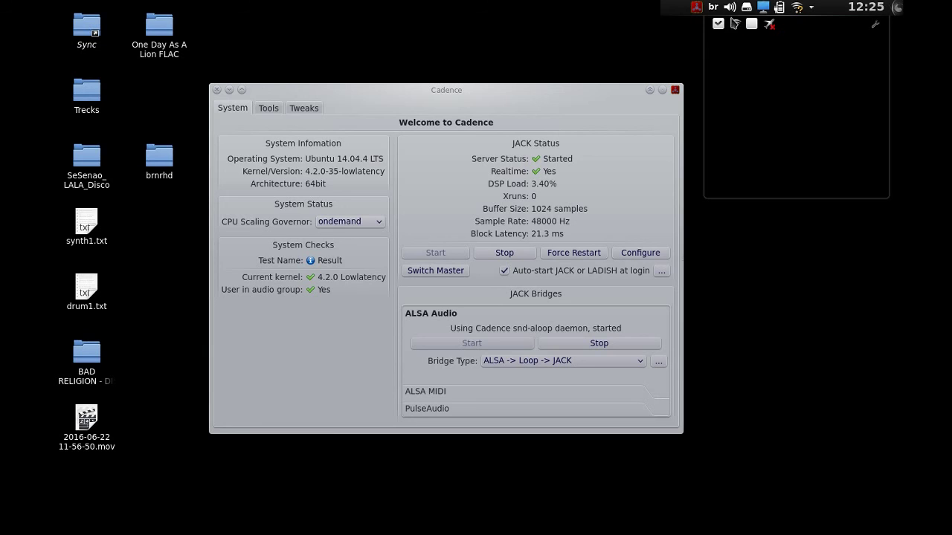
left_click(596, 54)
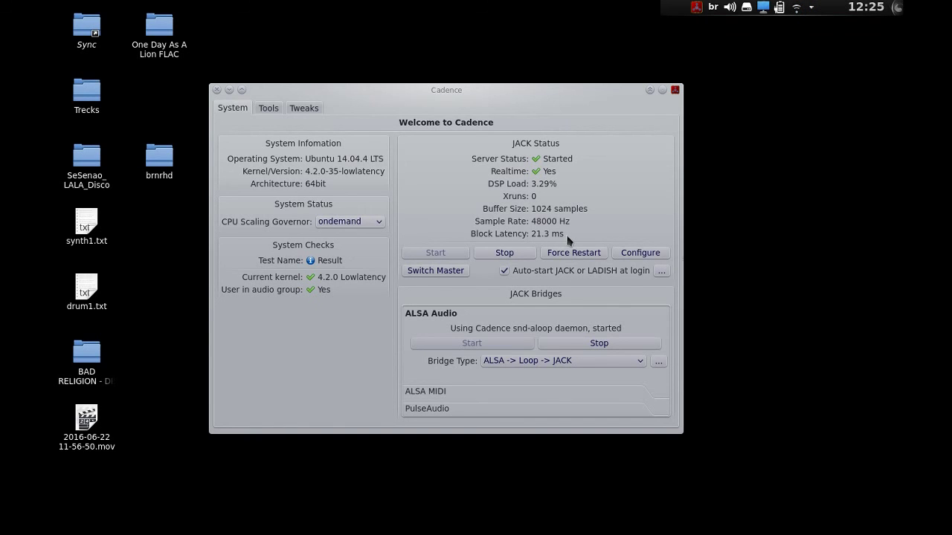
Step: Review the ALSA driver's sample rate and buffer properties in the JACK settings alongside the JACK status, and close the settings
left_click_drag(448, 94, 453, 88)
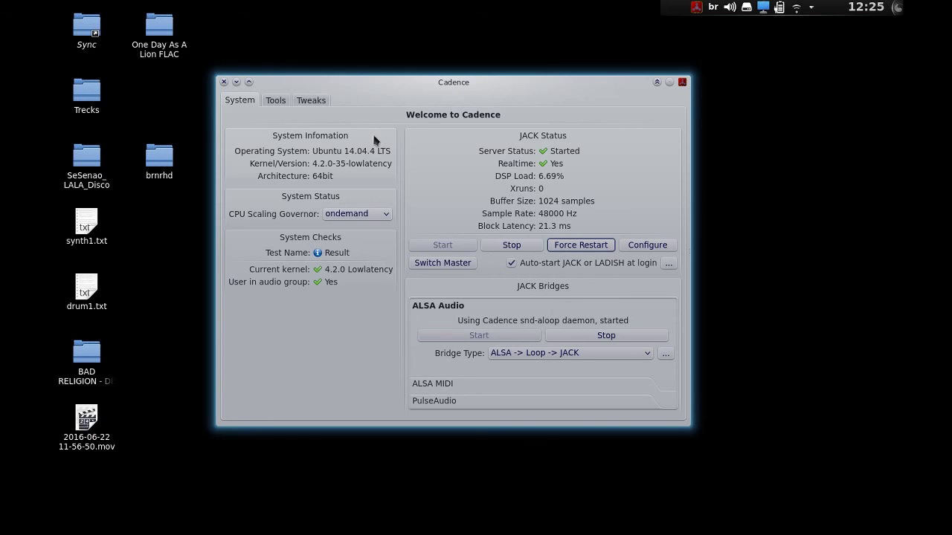
left_click(647, 245)
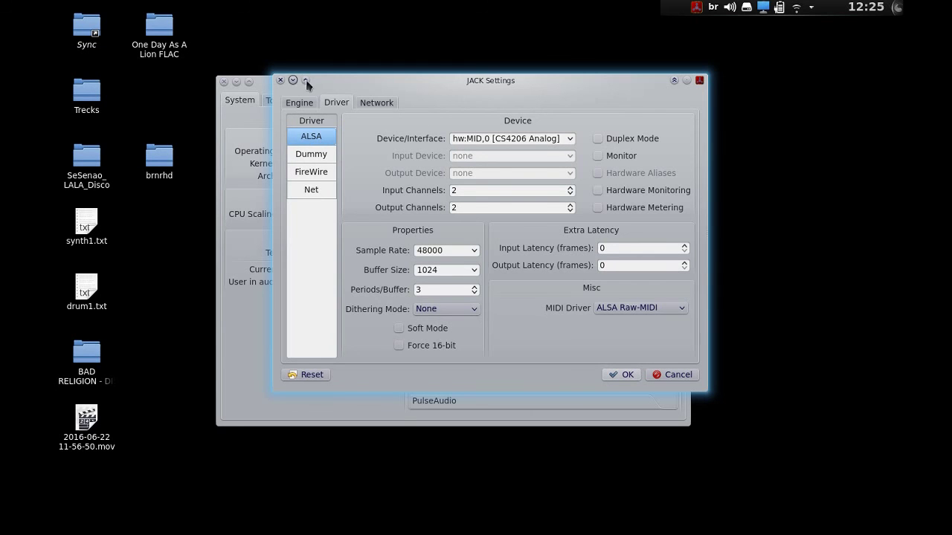
key("Escape")
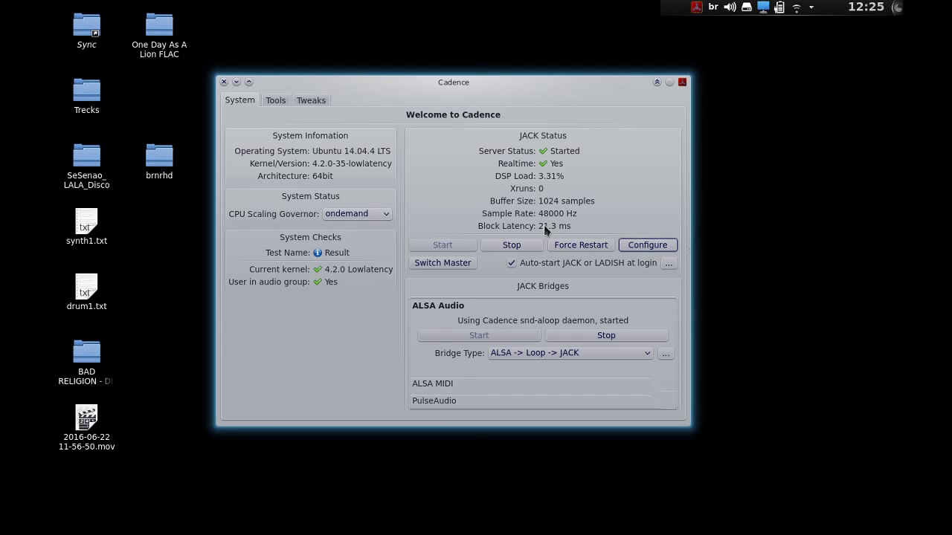
left_click(653, 245)
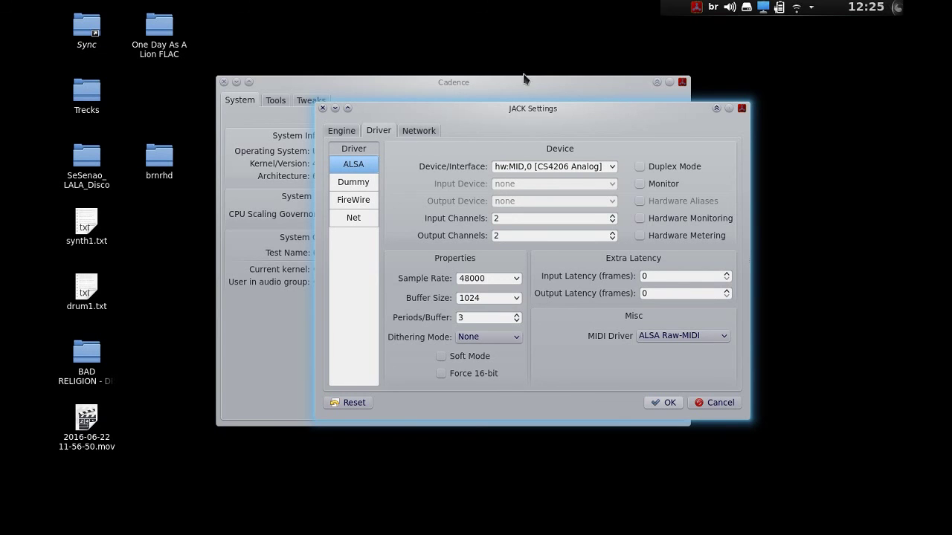
left_click_drag(505, 112, 634, 140)
left_click_drag(581, 82, 485, 61)
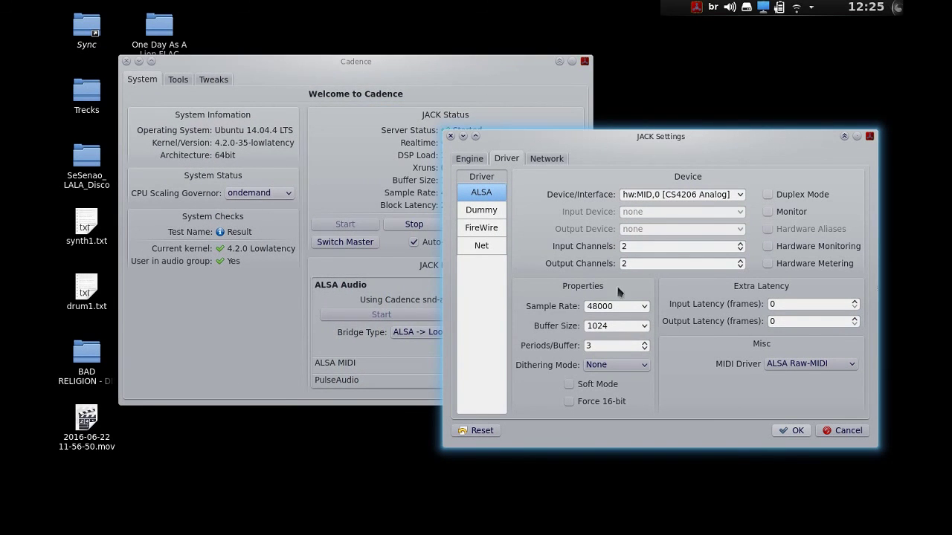
left_click(797, 434)
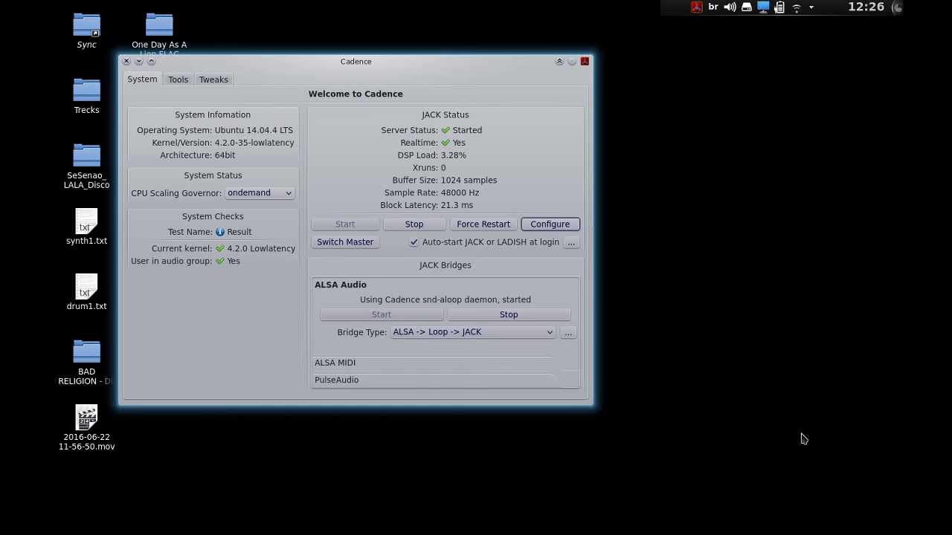
Step: Show Cadence's overview of the available applications and tools
left_click_drag(402, 61, 500, 72)
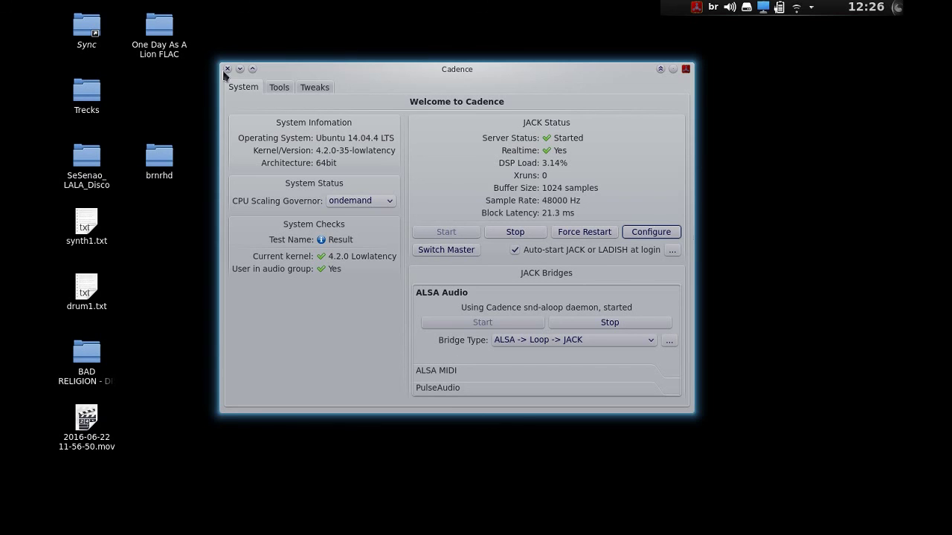
left_click(278, 88)
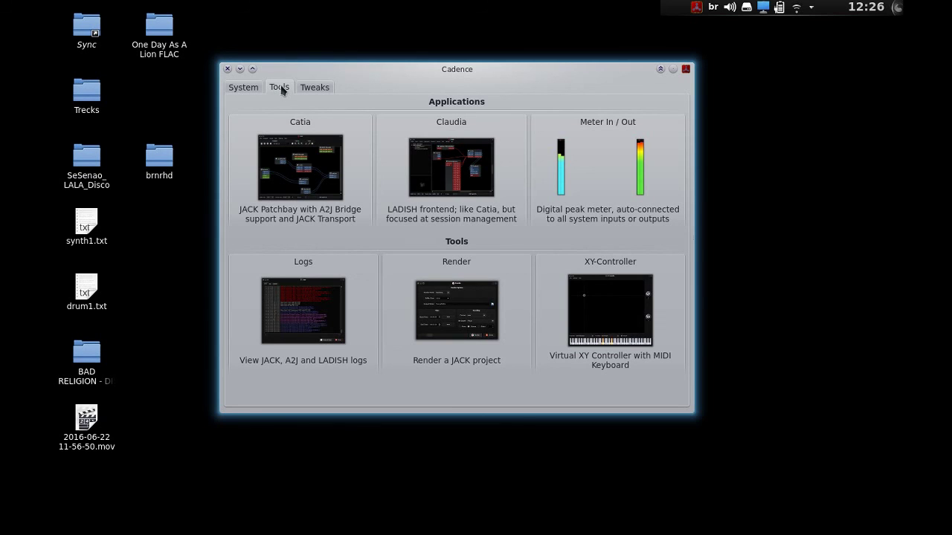